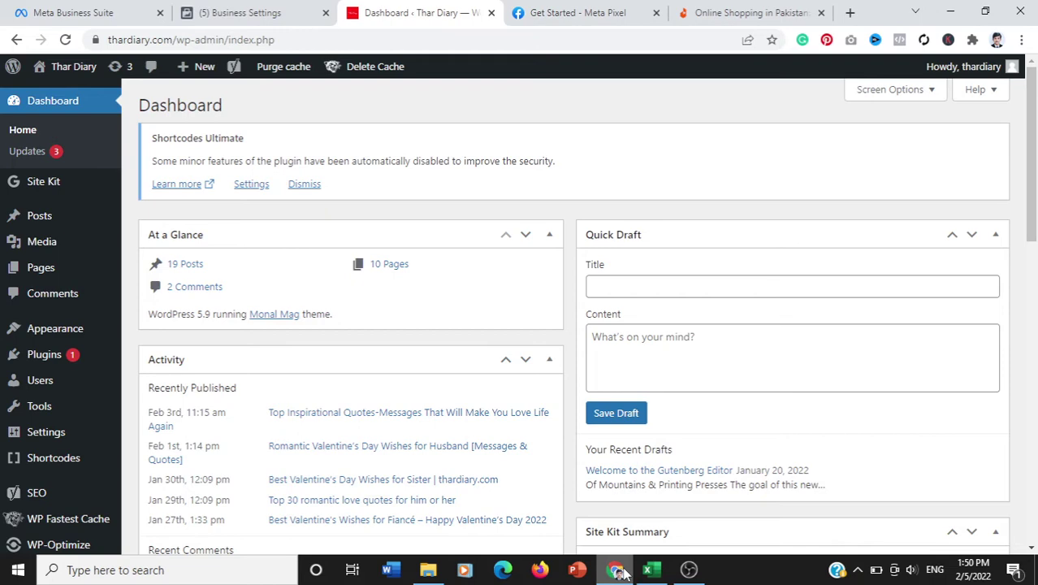
# - Start a new pixel in Meta Business settings for Kitchen Appliances and name it Thar Diary
pyautogui.click(283, 8)
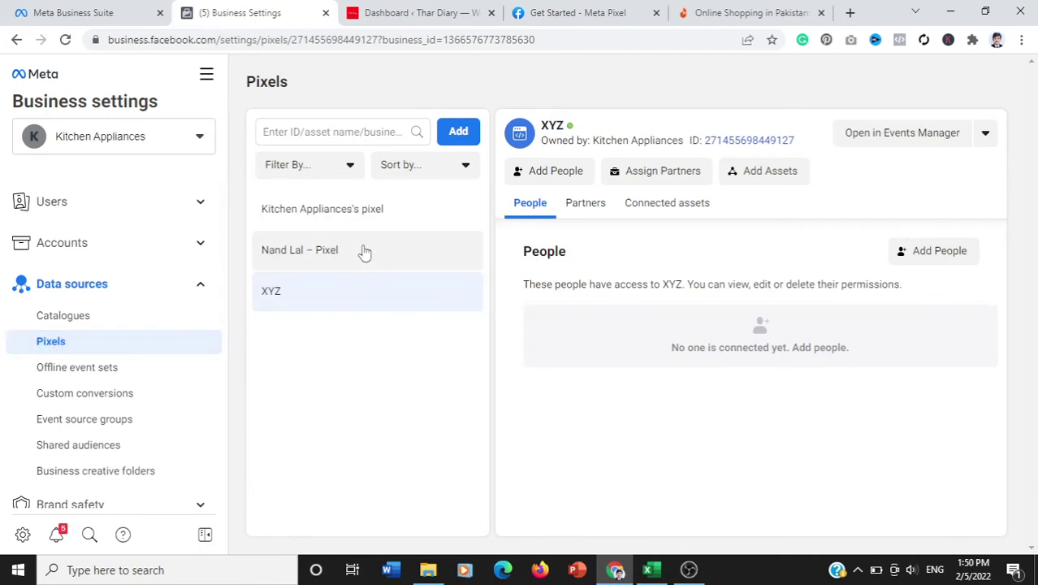
pyautogui.click(459, 134)
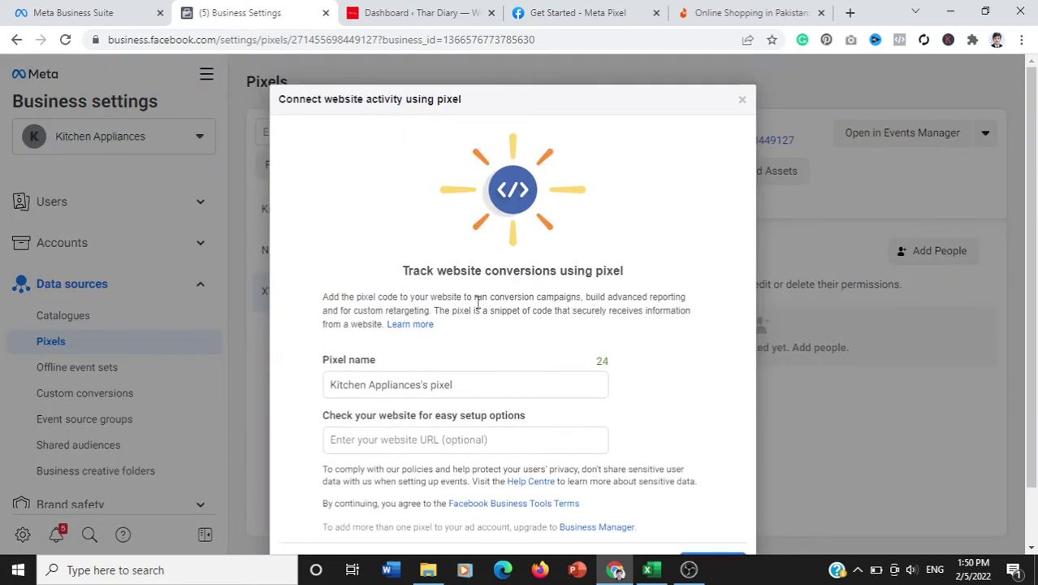
pyautogui.moveTo(459, 388); pyautogui.dragTo(308, 384)
pyautogui.press('BackSpace')
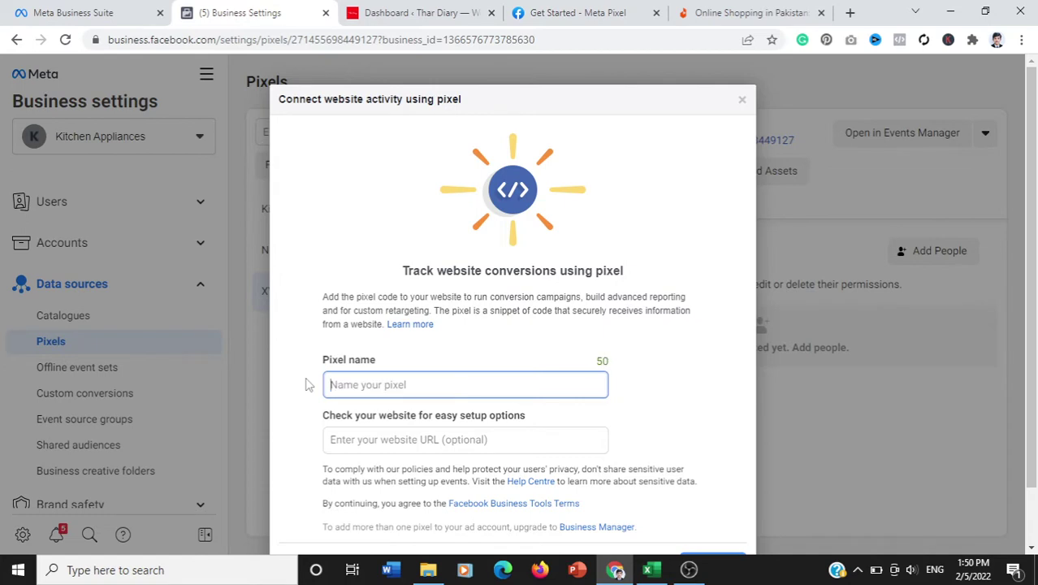
pyautogui.write('Thar Diary')
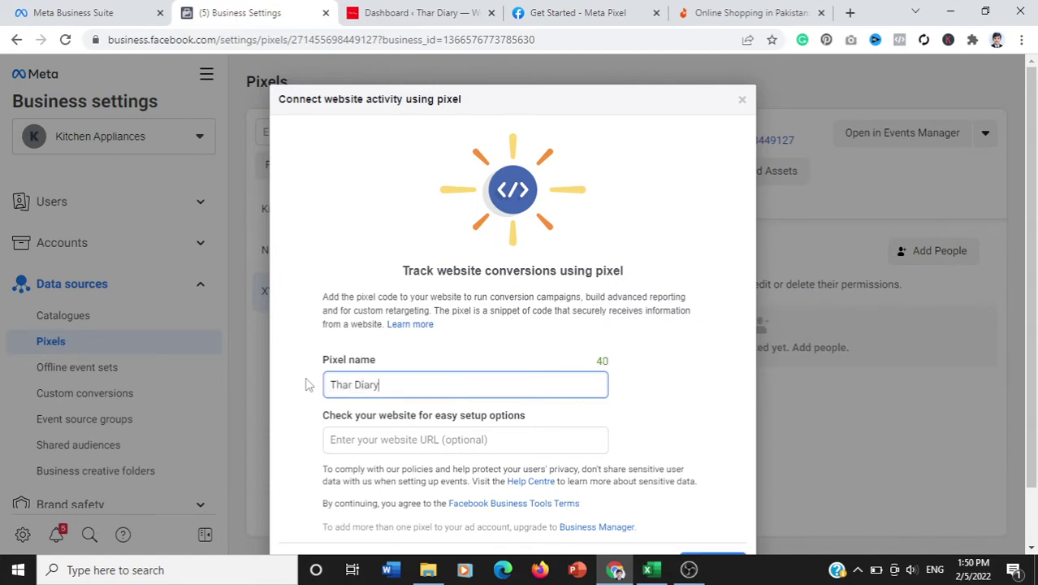
pyautogui.scroll(-1, 668, 349)
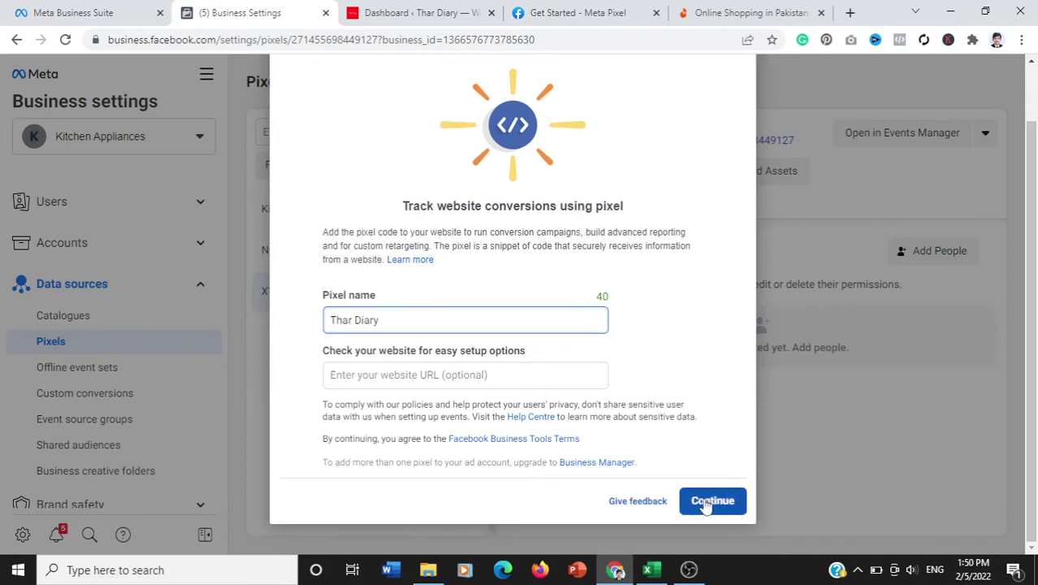
pyautogui.click(503, 376)
pyautogui.write('ht')
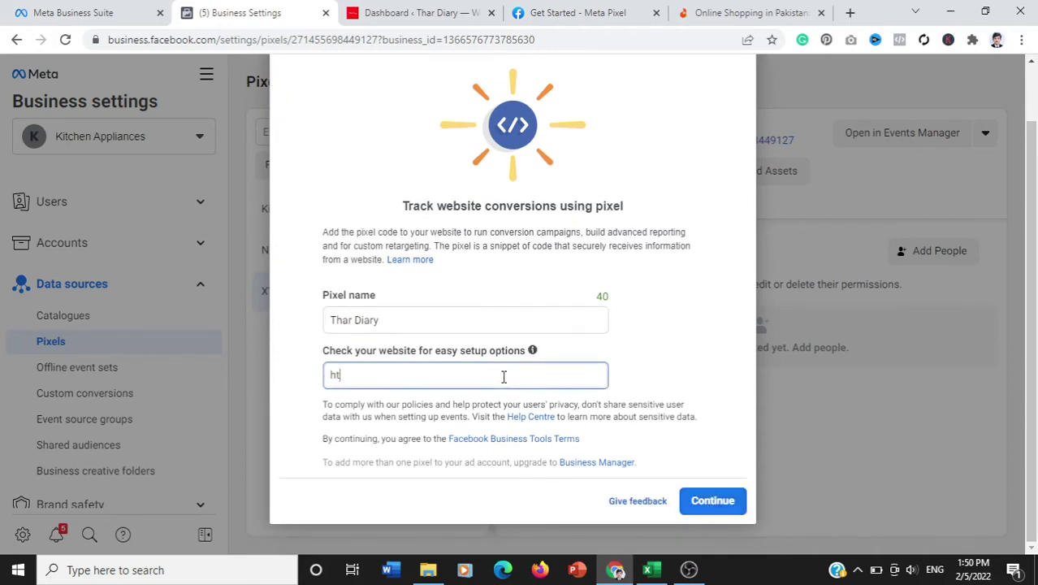
pyautogui.write('tps://thardiary.c')
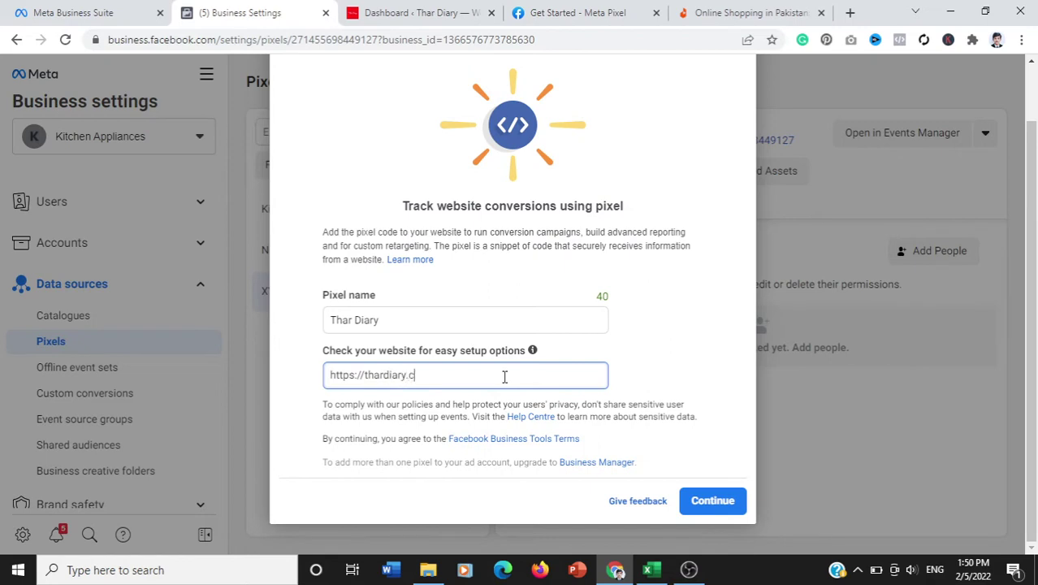
pyautogui.write('om')
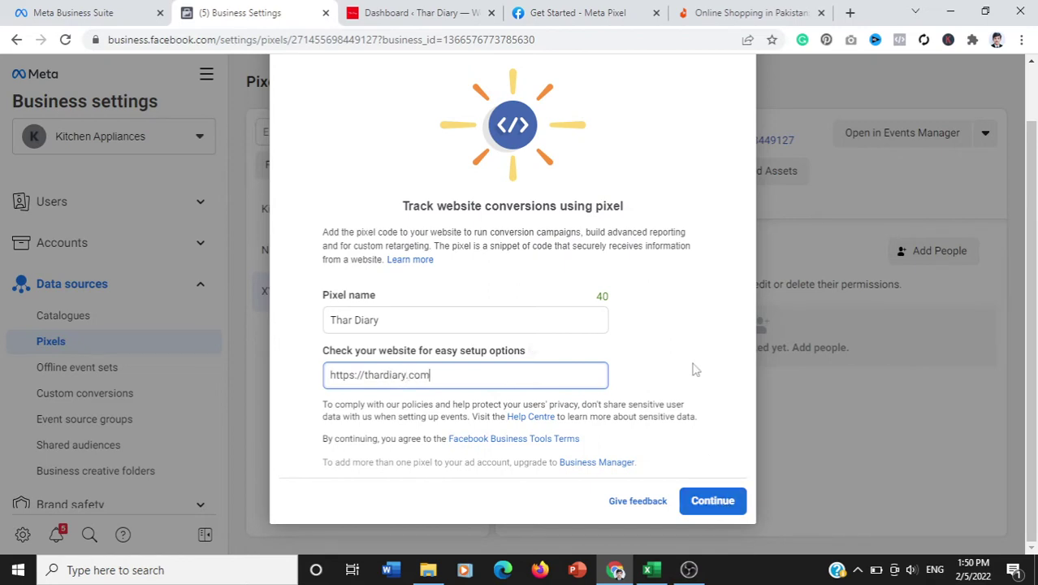
pyautogui.click(713, 502)
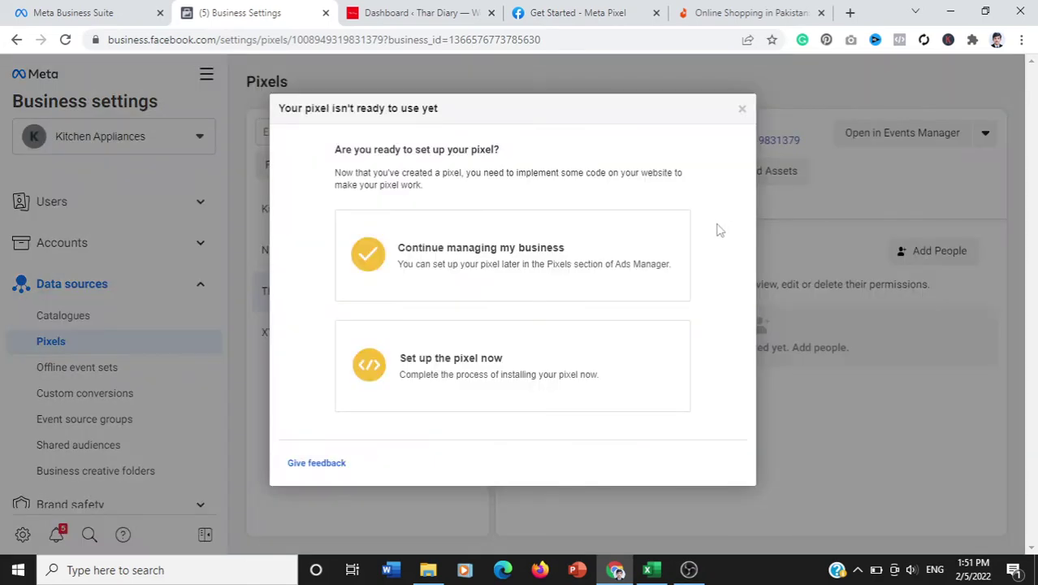
pyautogui.click(741, 111)
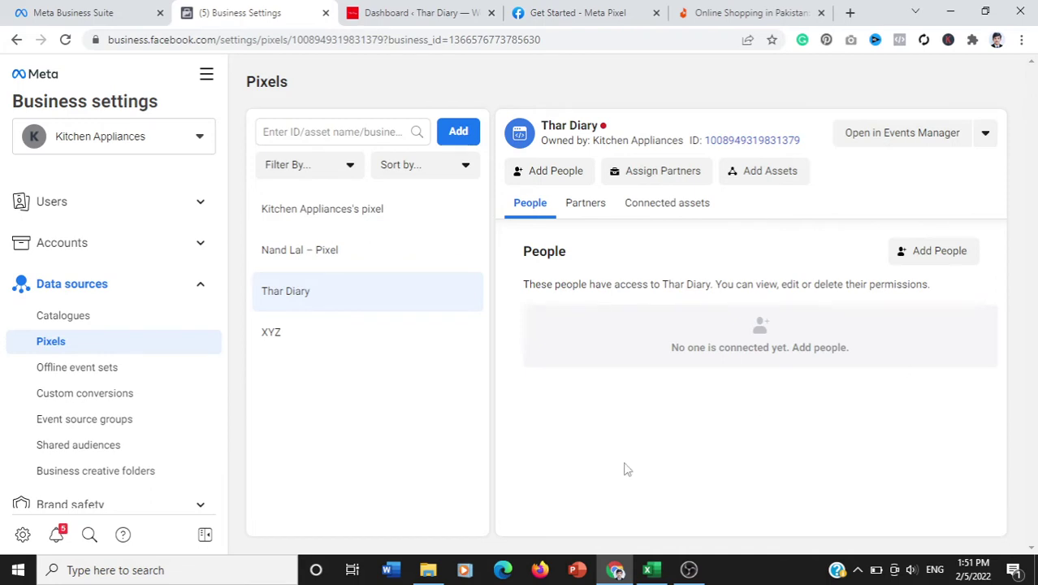
# - Launch Notepad with a blank document and minimize it for collecting the pixel code
pyautogui.click(204, 572)
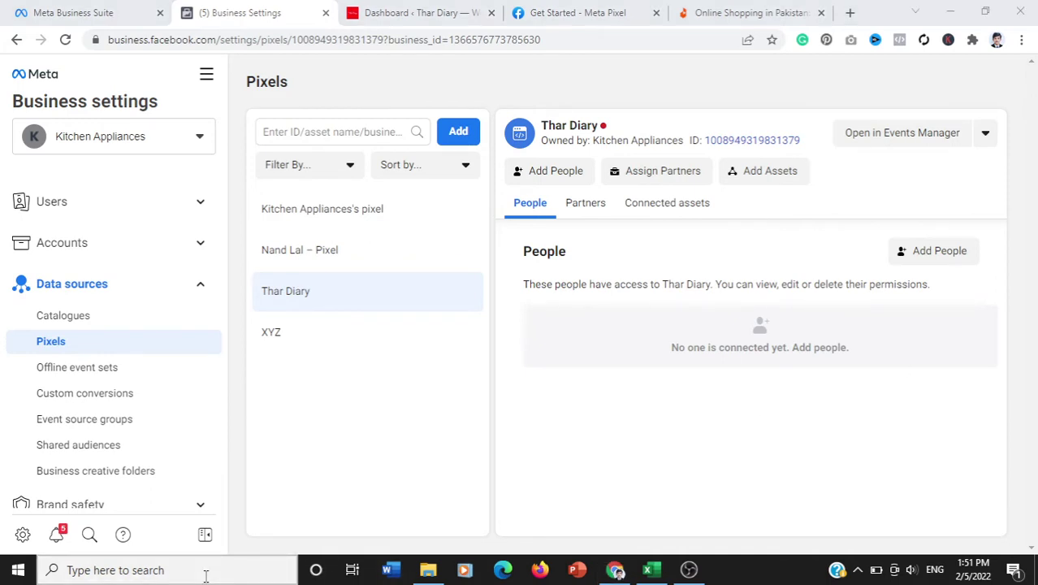
pyautogui.write('not')
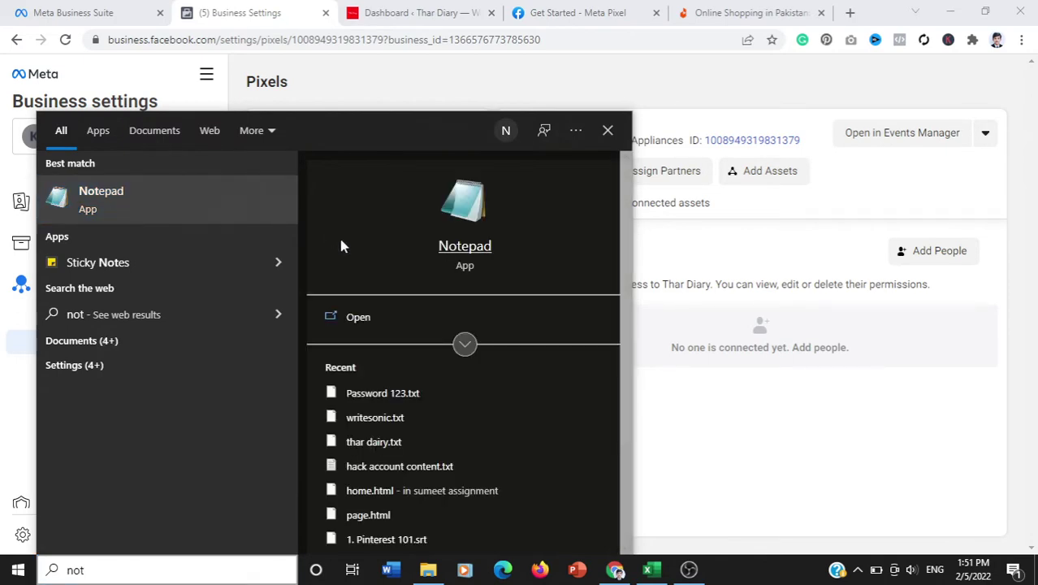
pyautogui.press('Return')
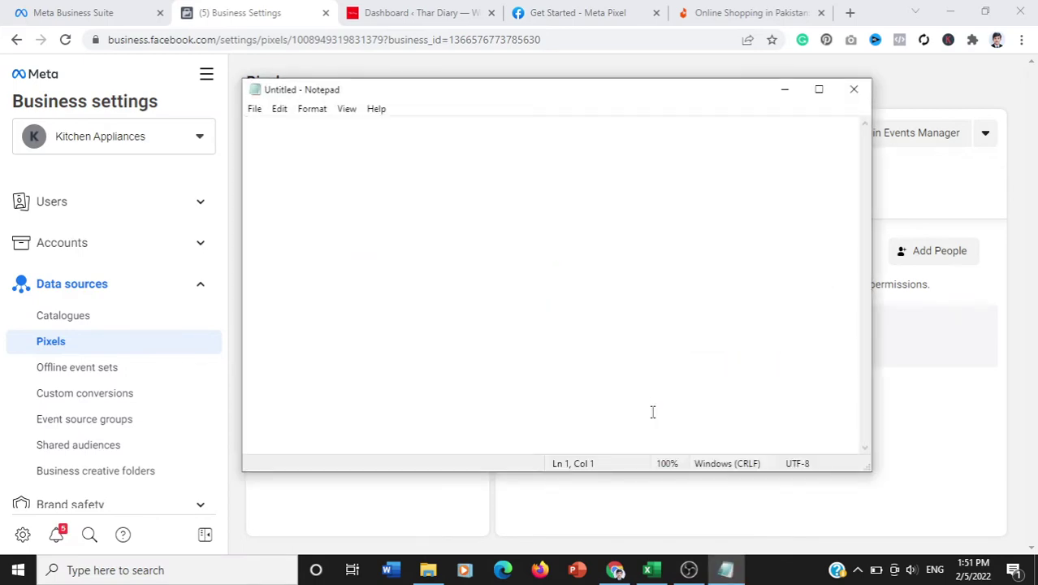
pyautogui.click(784, 92)
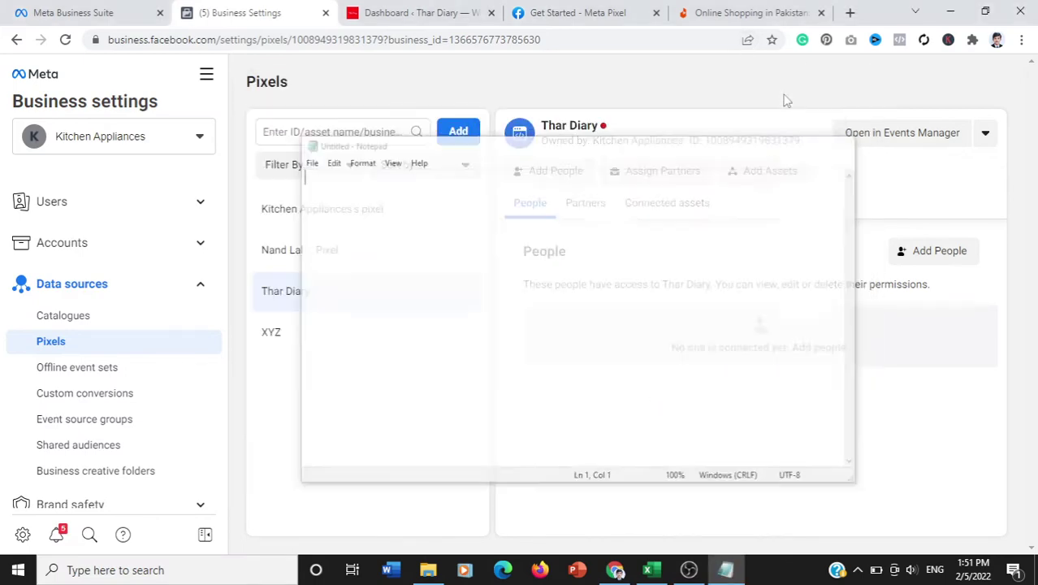
# - Examine where the two pixel ID placeholders sit in the base code in the Meta Pixel Get Started documentation
pyautogui.click(553, 9)
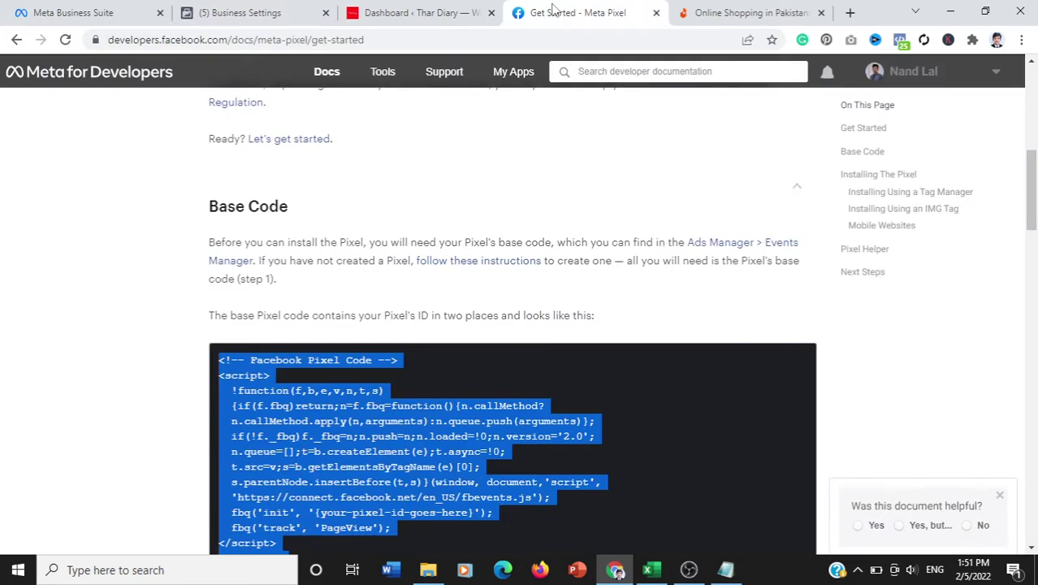
pyautogui.moveTo(1031, 164); pyautogui.dragTo(1033, 189)
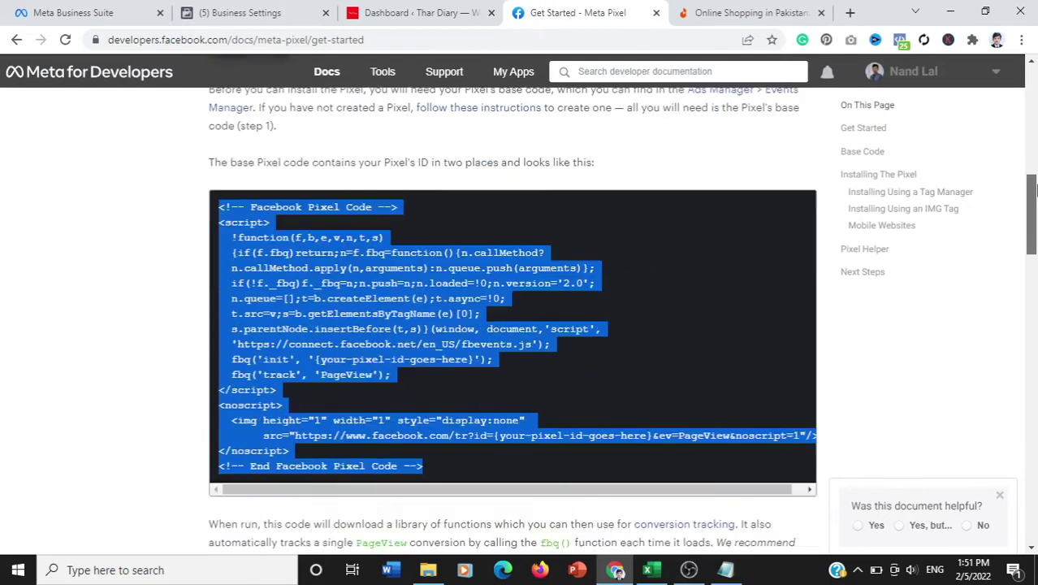
pyautogui.click(712, 311)
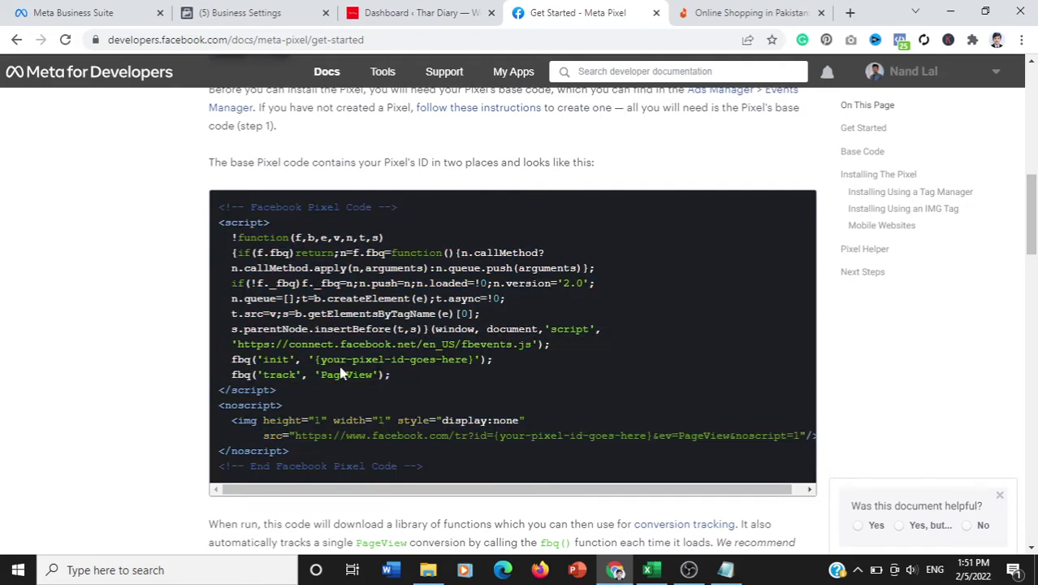
pyautogui.moveTo(319, 359); pyautogui.dragTo(478, 374)
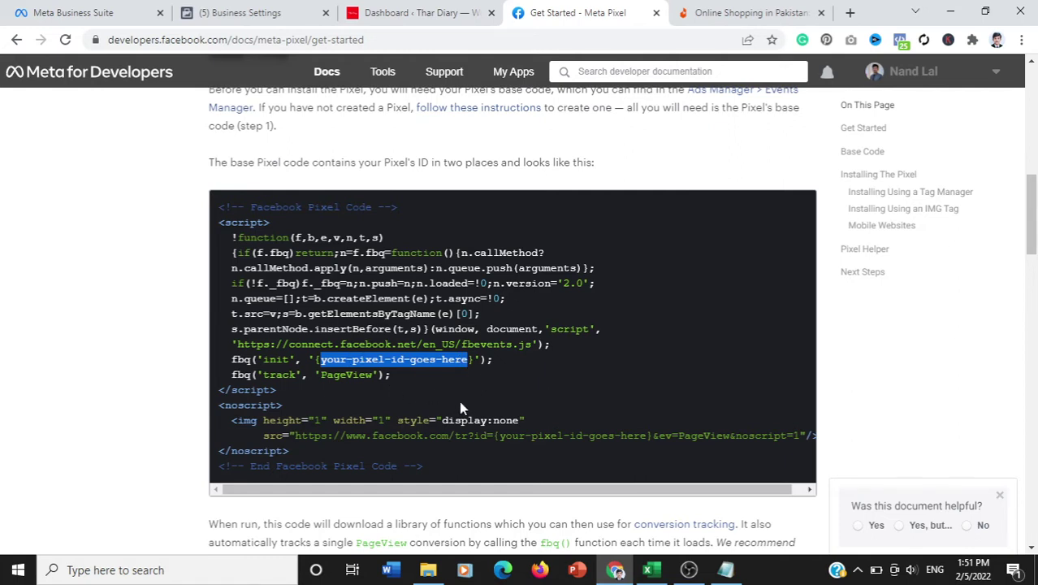
pyautogui.moveTo(494, 436); pyautogui.dragTo(650, 445)
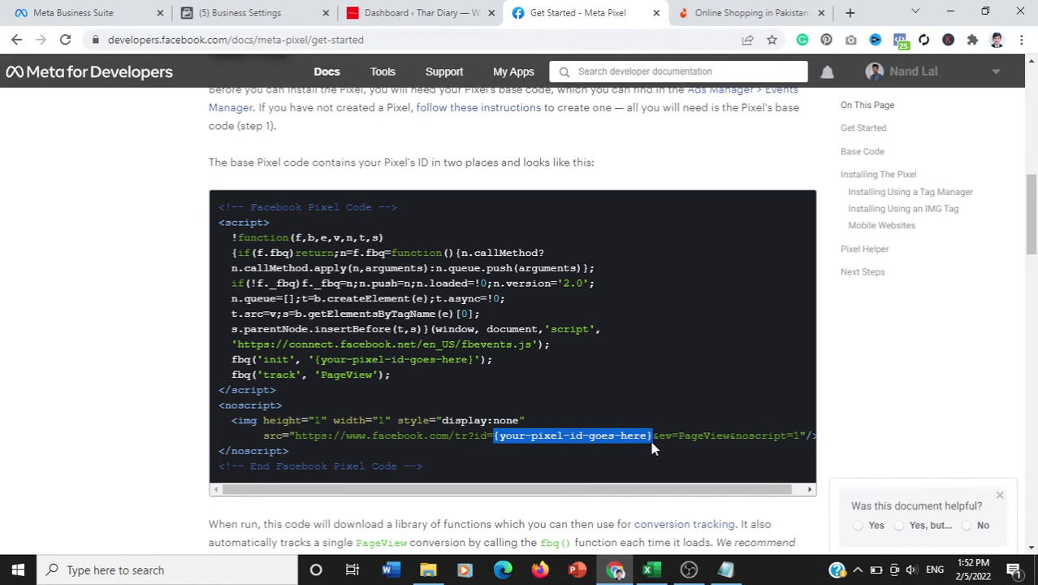
# - Copy the Thar Diary pixel's ID from Business settings into the blank Notepad document and leave an empty line below it
pyautogui.moveTo(446, 55)
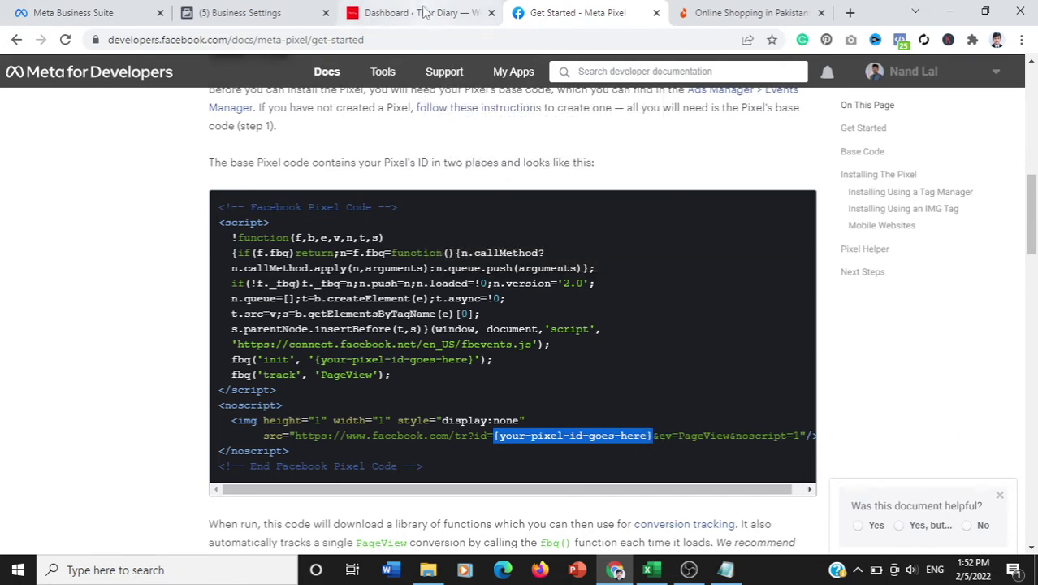
pyautogui.click(301, 8)
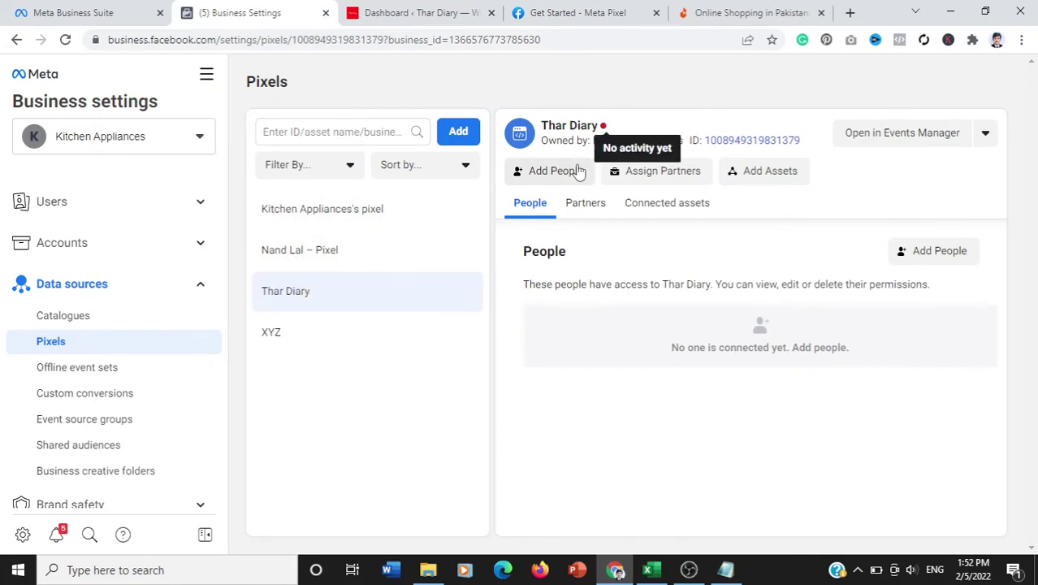
pyautogui.click(735, 145)
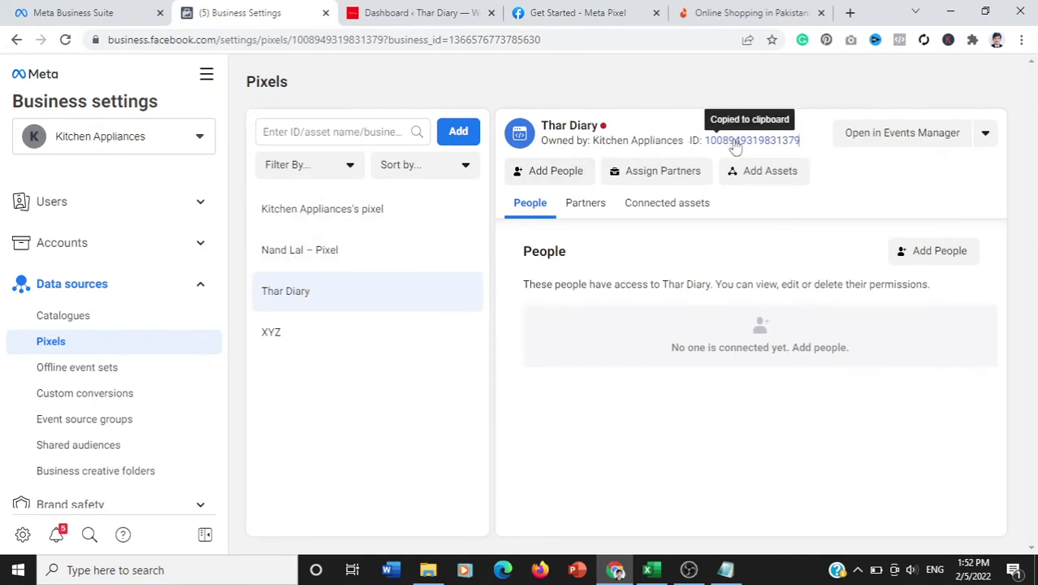
pyautogui.click(725, 570)
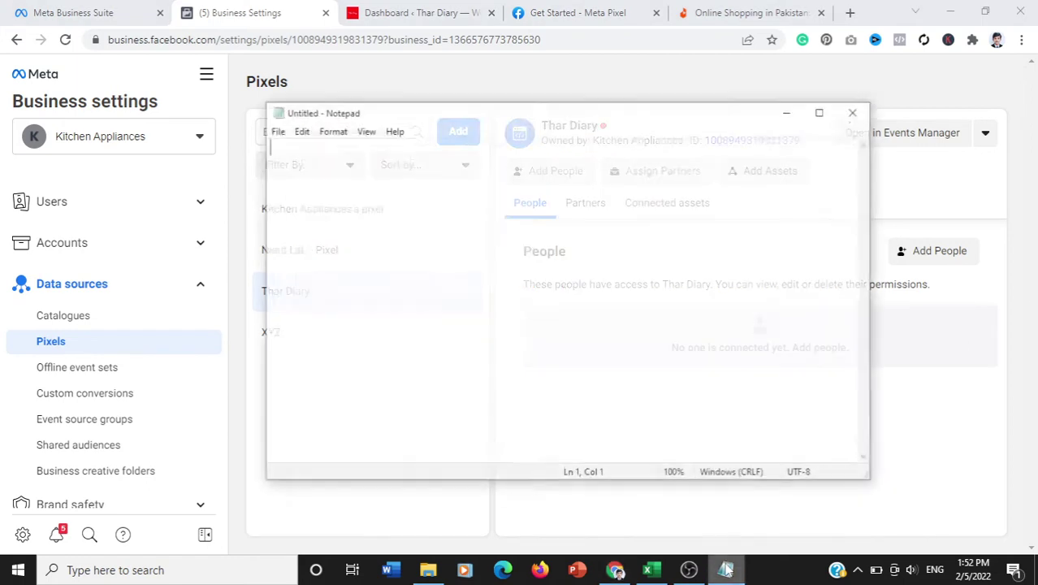
pyautogui.hotkey('ctrl', 'v')
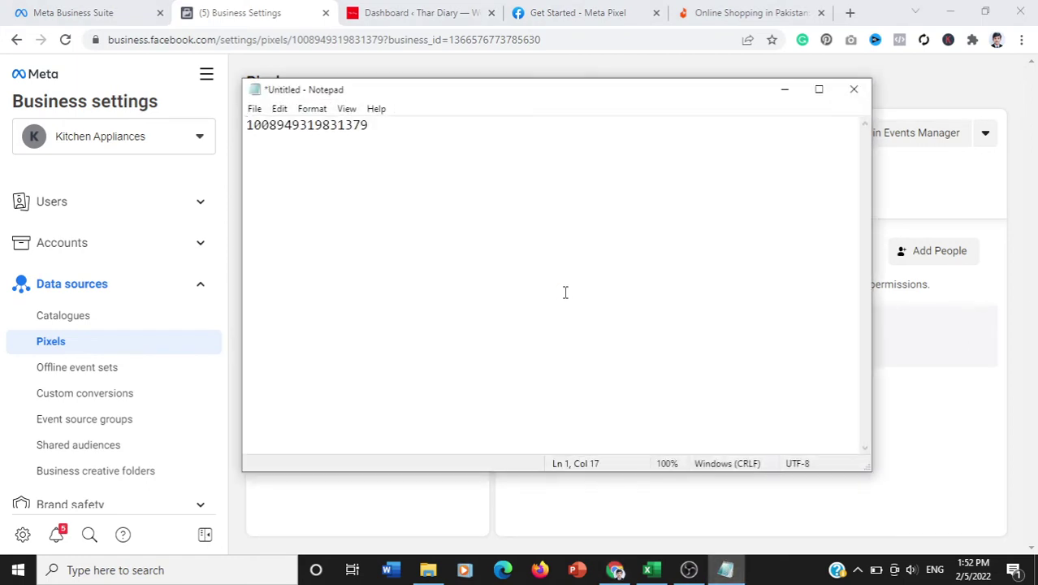
pyautogui.press('Return')
pyautogui.press('Return')
# - Copy the full Facebook Pixel base code from the Meta documentation into Notepad below the pixel ID, and maximize the Notepad window
pyautogui.click(590, 13)
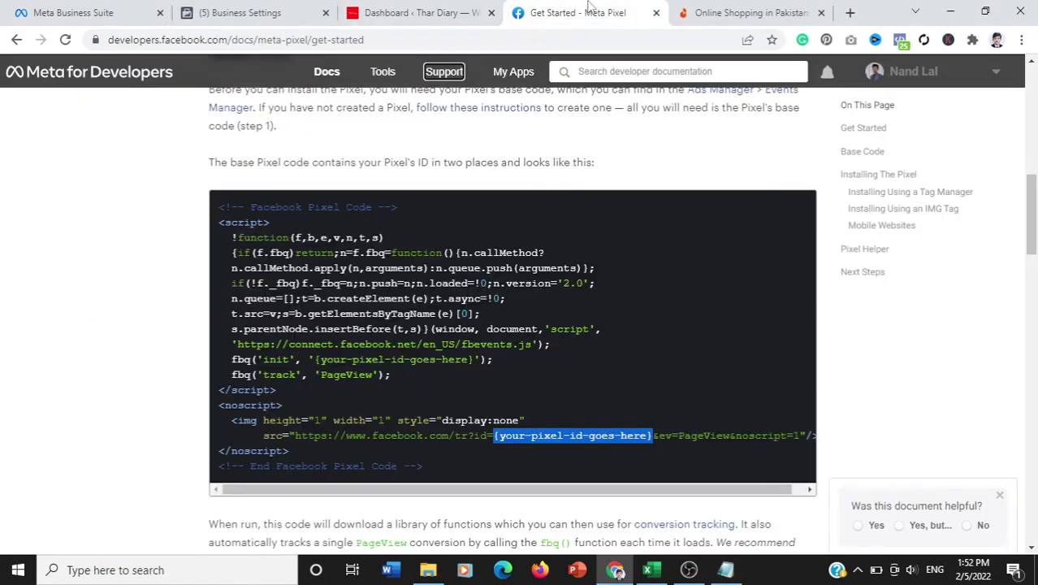
pyautogui.moveTo(220, 202); pyautogui.dragTo(475, 467)
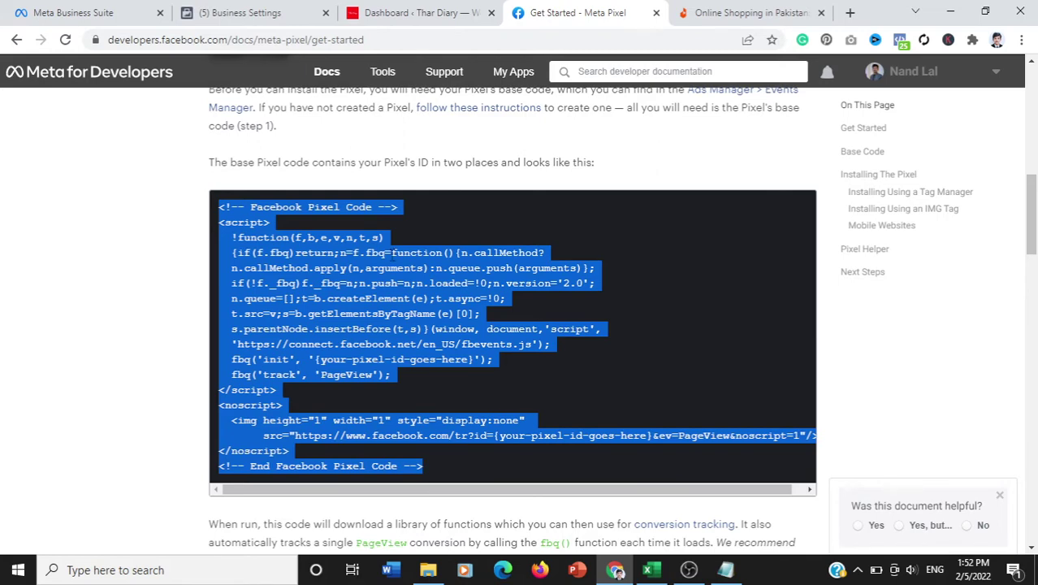
pyautogui.click(725, 569)
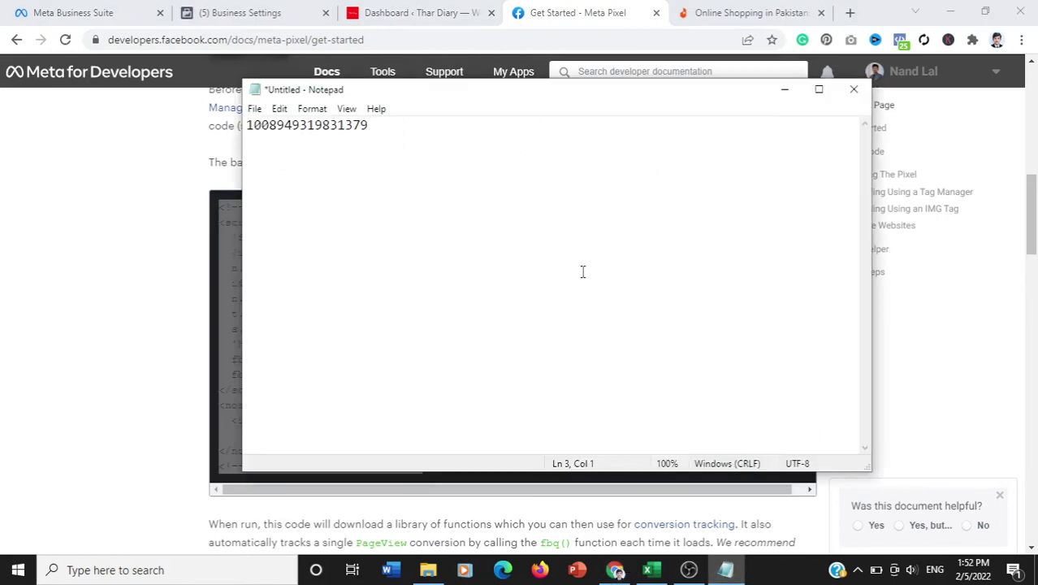
pyautogui.hotkey('ctrl', 'v')
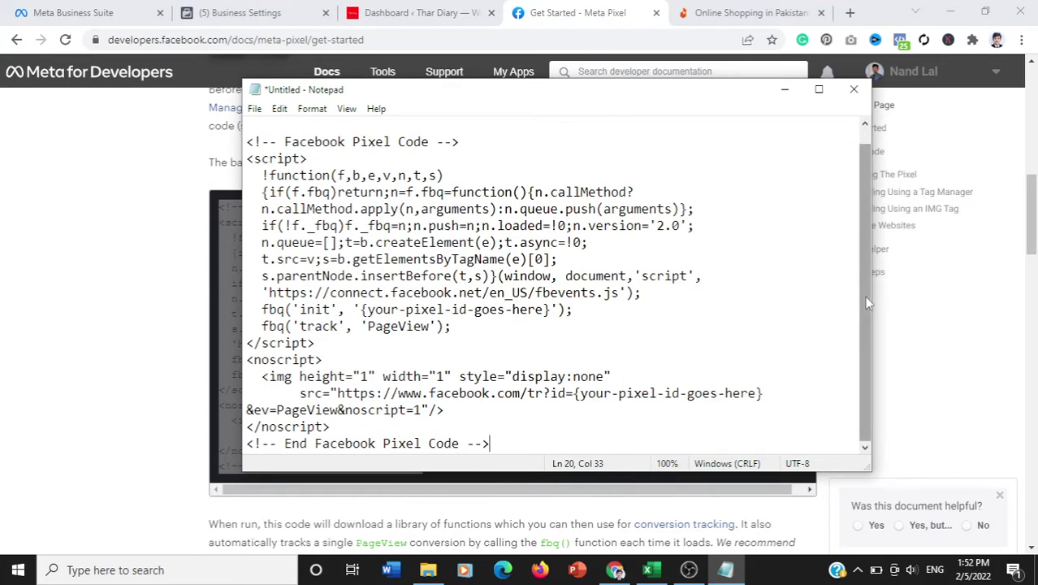
pyautogui.click(819, 90)
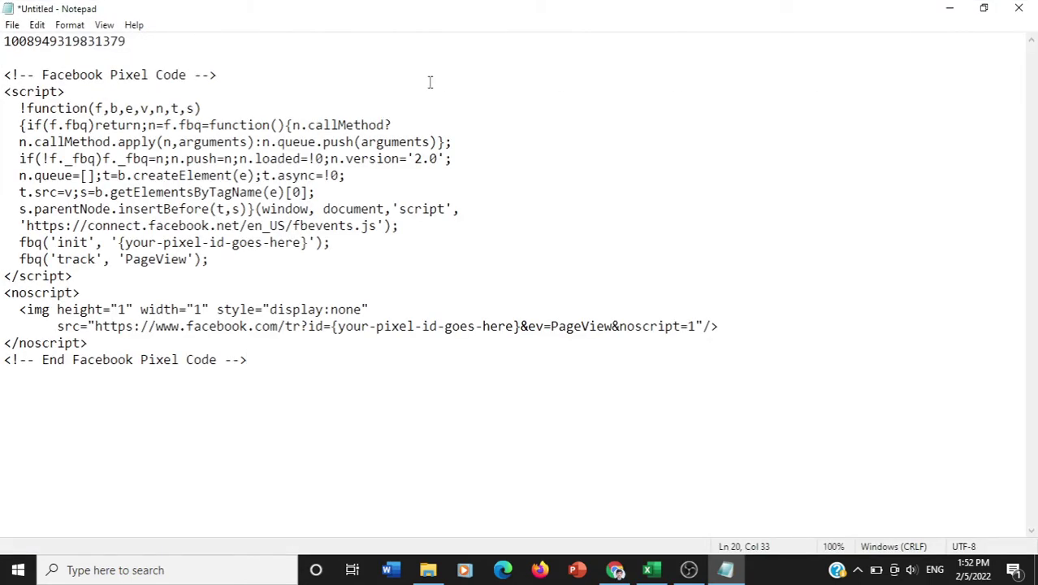
# - Replace both {your-pixel-id-goes-here} placeholders, in the fbq init line and the noscript image URL, with the copied pixel ID
pyautogui.moveTo(130, 40); pyautogui.dragTo(1, 44)
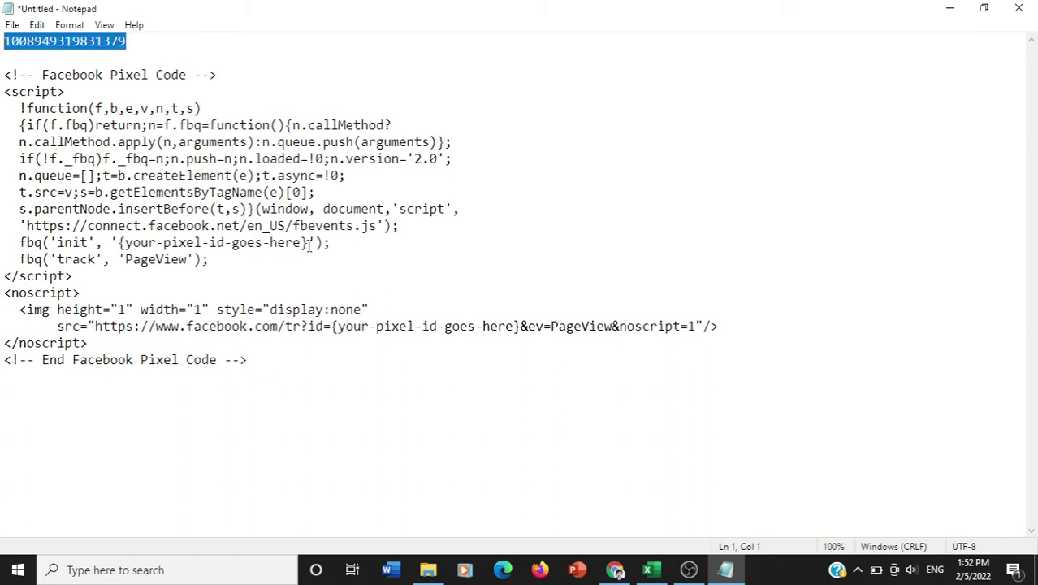
pyautogui.moveTo(309, 242); pyautogui.dragTo(120, 244)
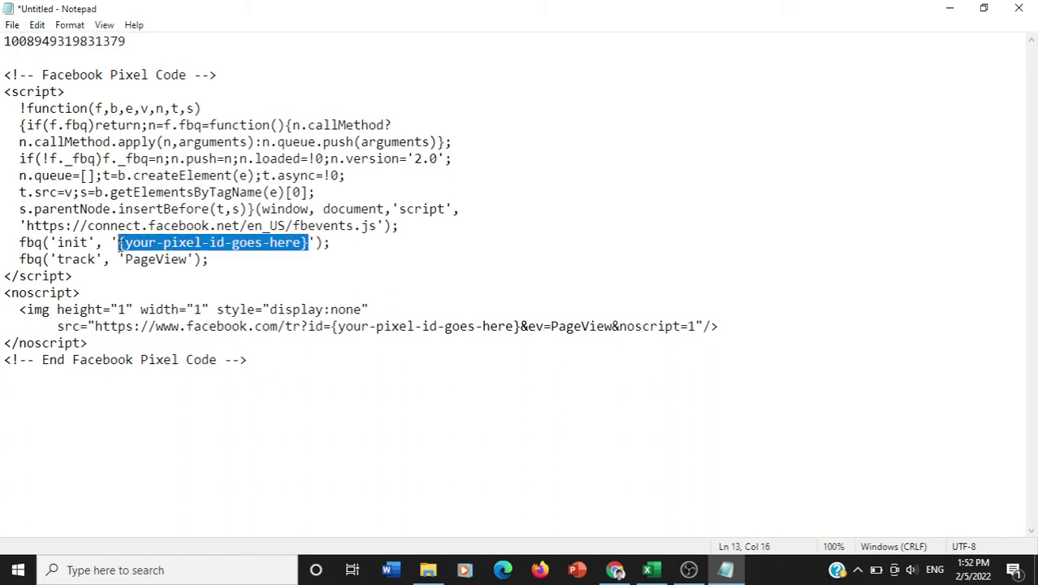
pyautogui.hotkey('ctrl', 'v')
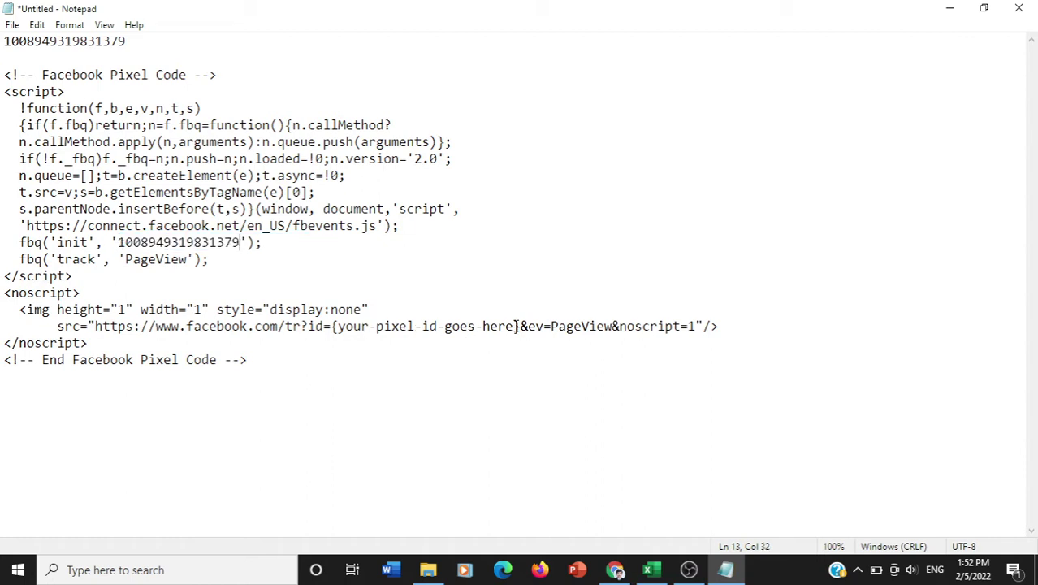
pyautogui.moveTo(519, 326); pyautogui.dragTo(332, 327)
pyautogui.hotkey('ctrl', 'v')
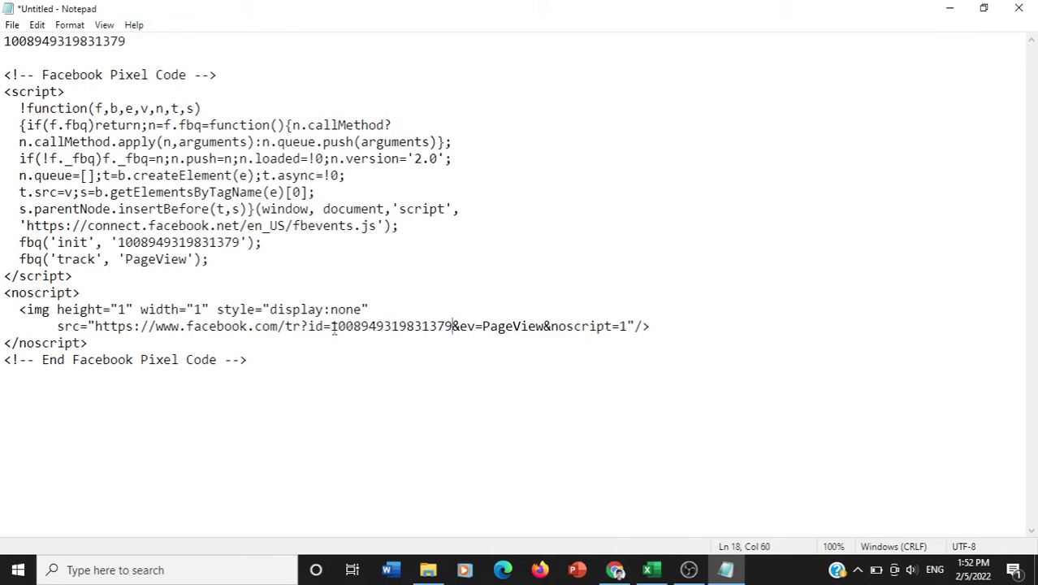
# - Switch to the Thar Diary WordPress dashboard in Chrome and search the plugin directory for "header and footer code manager"
pyautogui.click(614, 569)
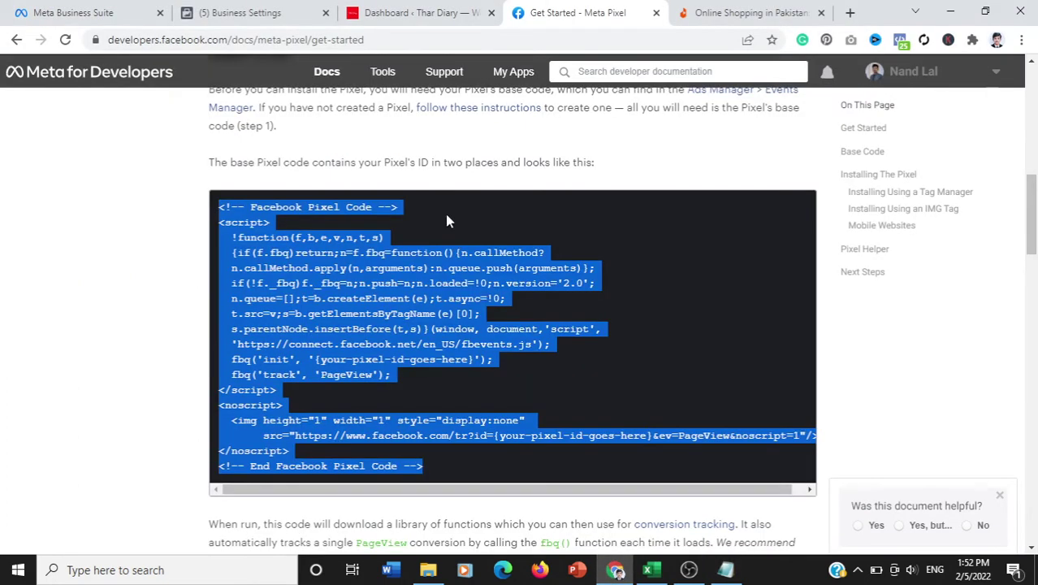
pyautogui.click(472, 8)
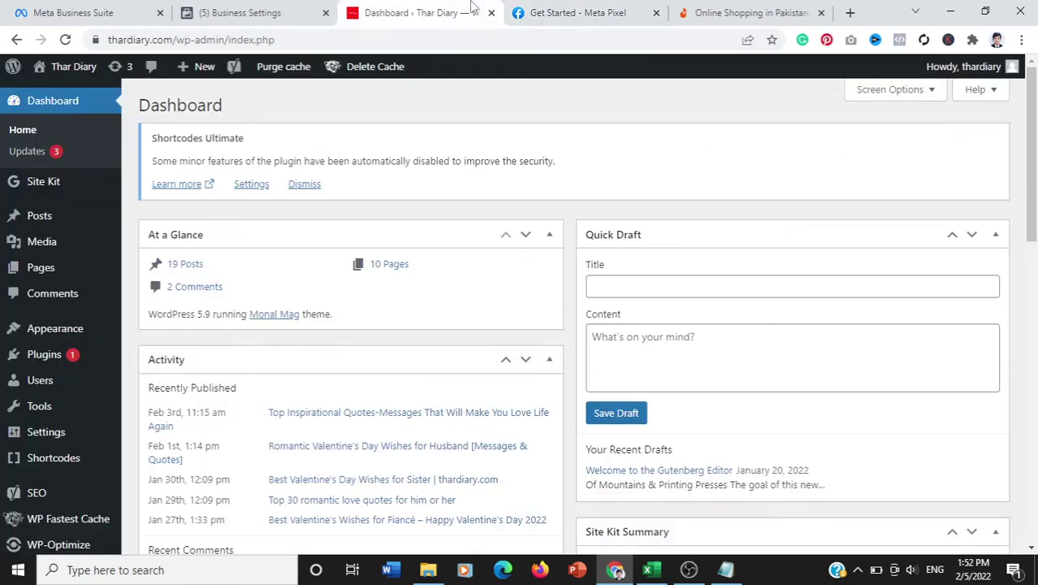
pyautogui.moveTo(40, 362)
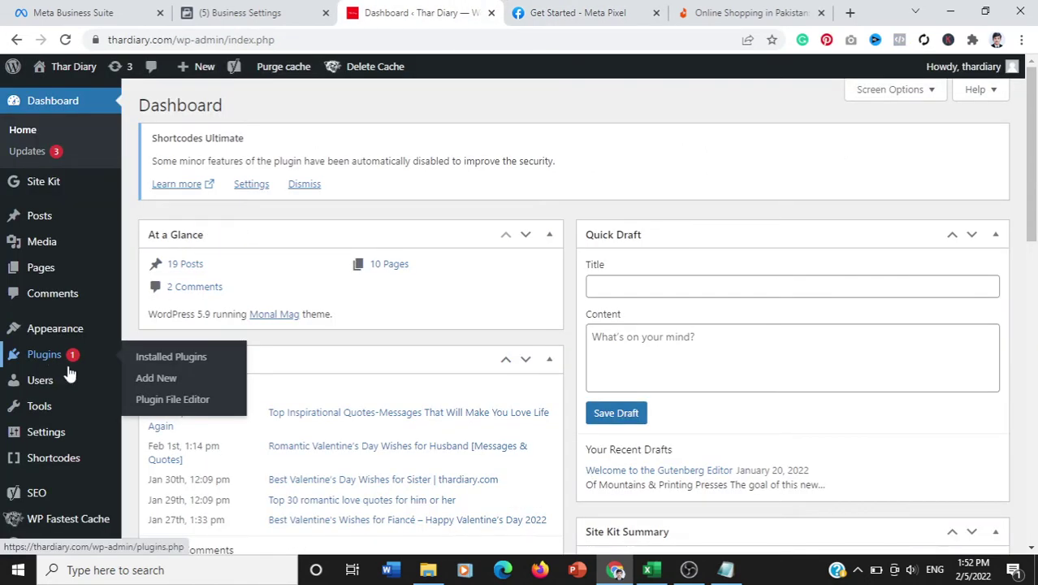
pyautogui.click(151, 379)
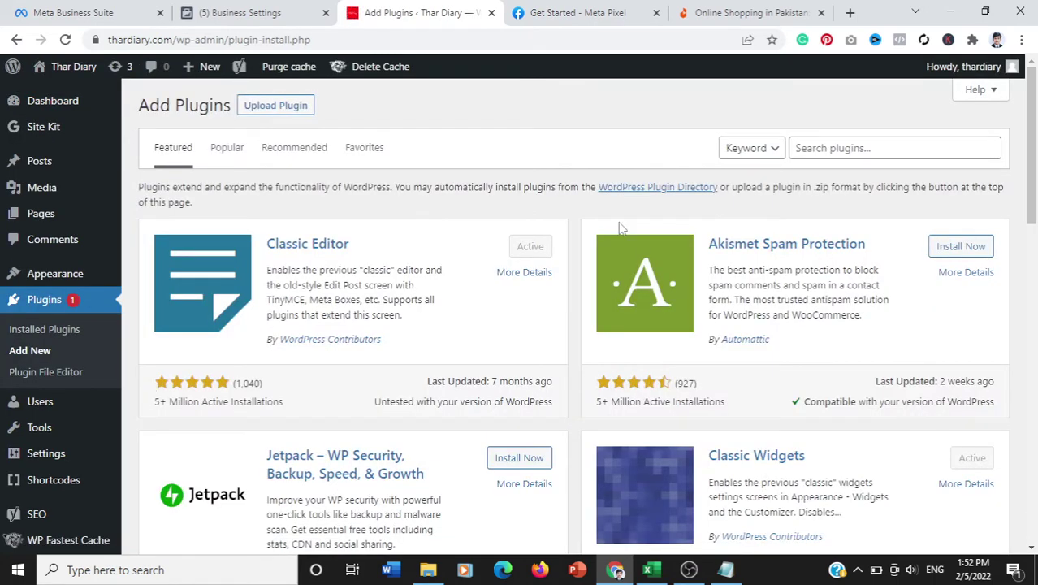
pyautogui.click(834, 155)
pyautogui.write('hea')
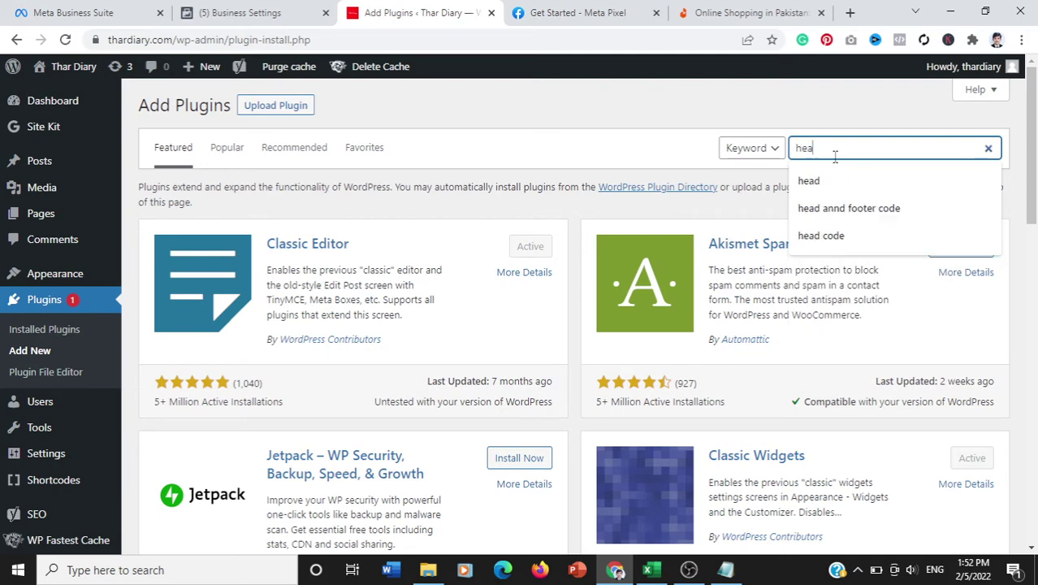
pyautogui.write('der and f')
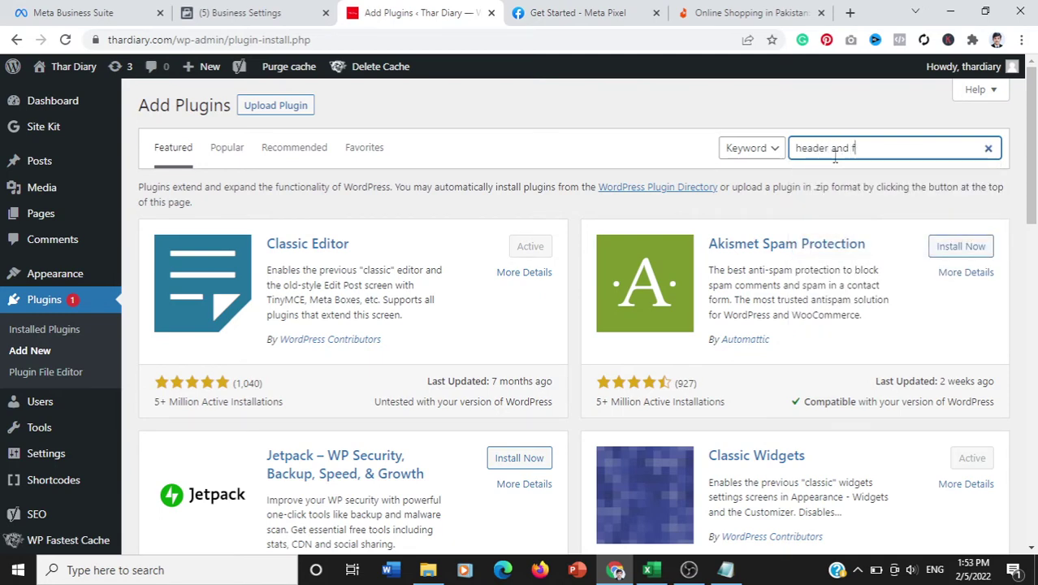
pyautogui.write('ooter code manager')
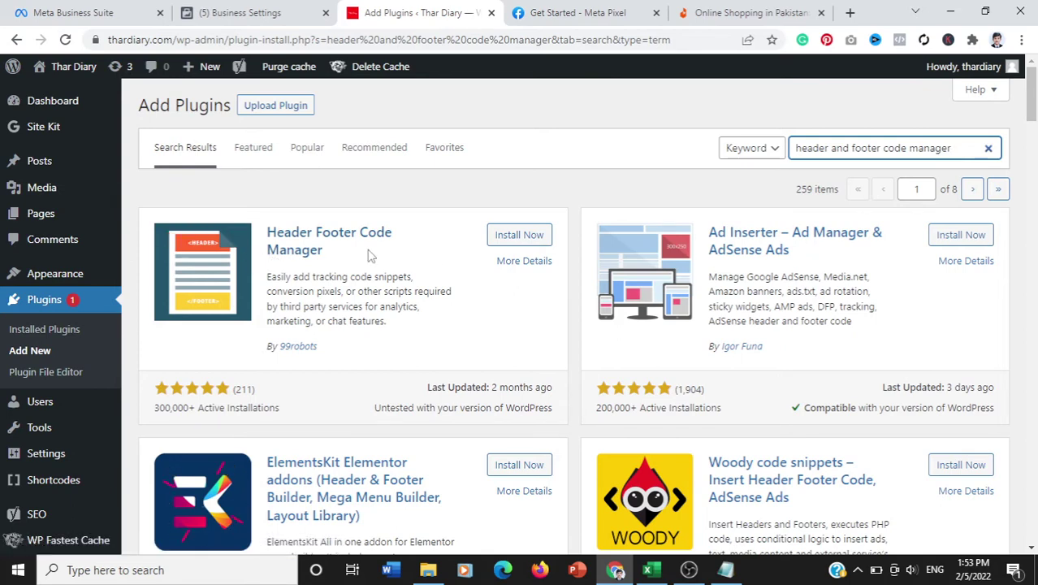
# - Install and activate the Header Footer Code Manager plugin by 99robots
pyautogui.click(511, 240)
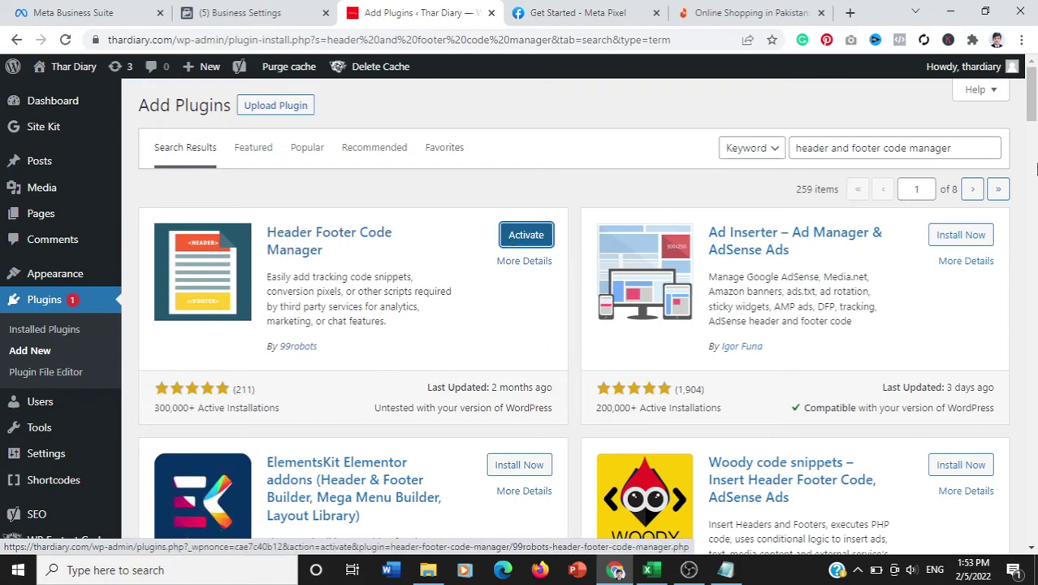
pyautogui.scroll(-2, 1003, 128)
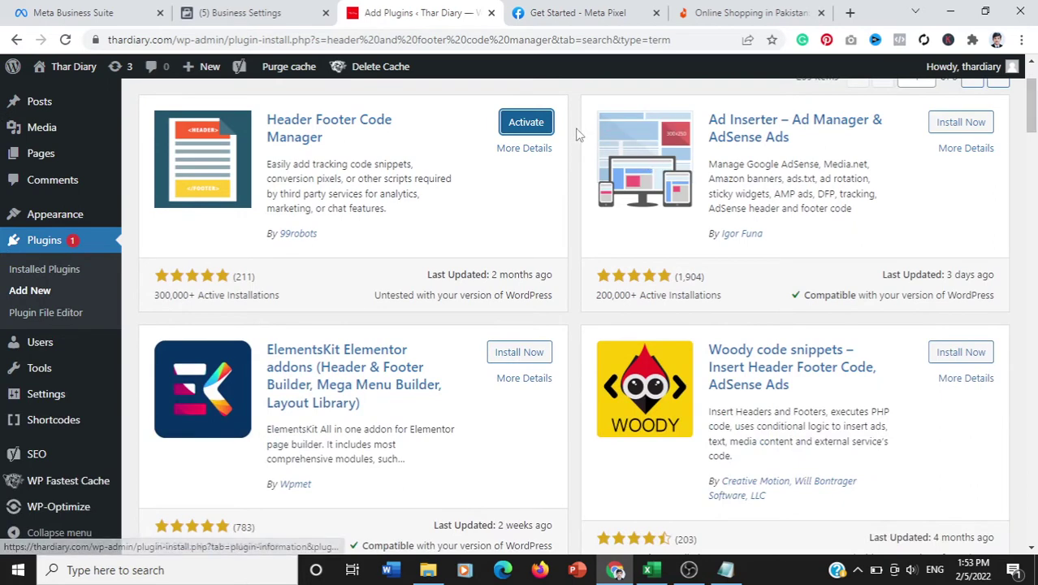
pyautogui.click(546, 130)
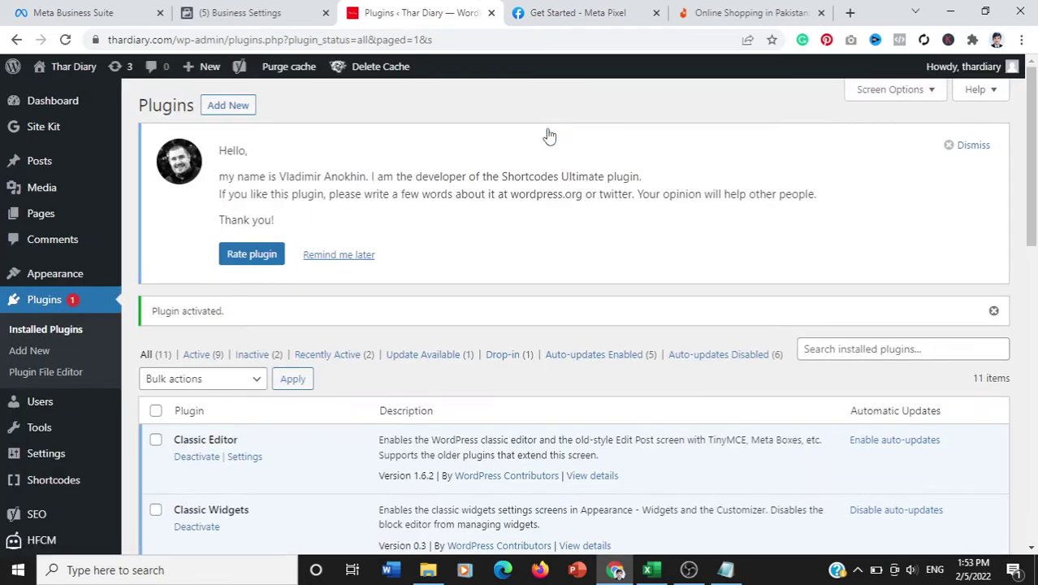
# - Add a new snippet in HFCM and name it "Facebook Pixel"
pyautogui.scroll(-3, 679, 201)
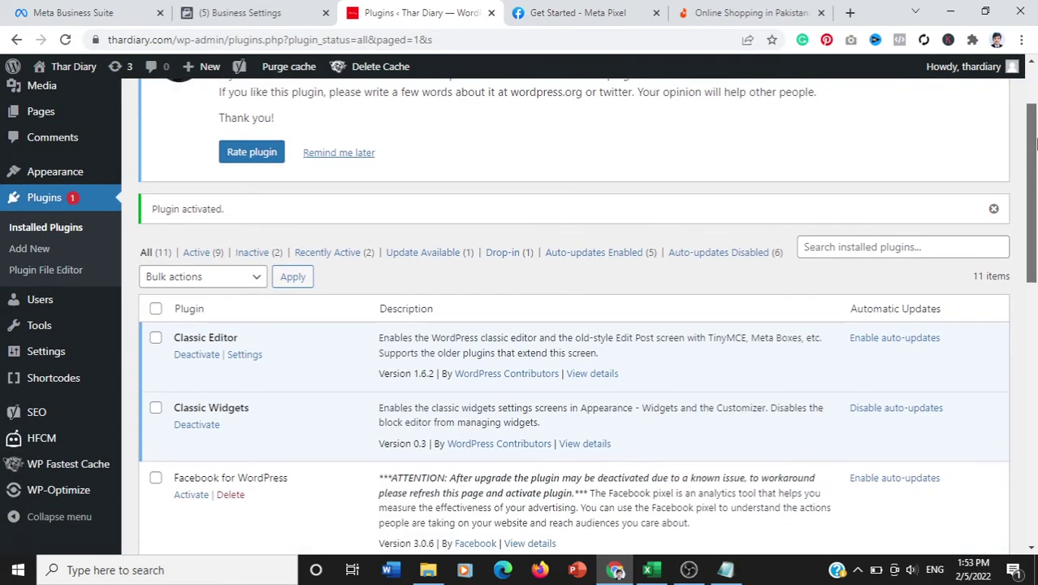
pyautogui.moveTo(44, 457)
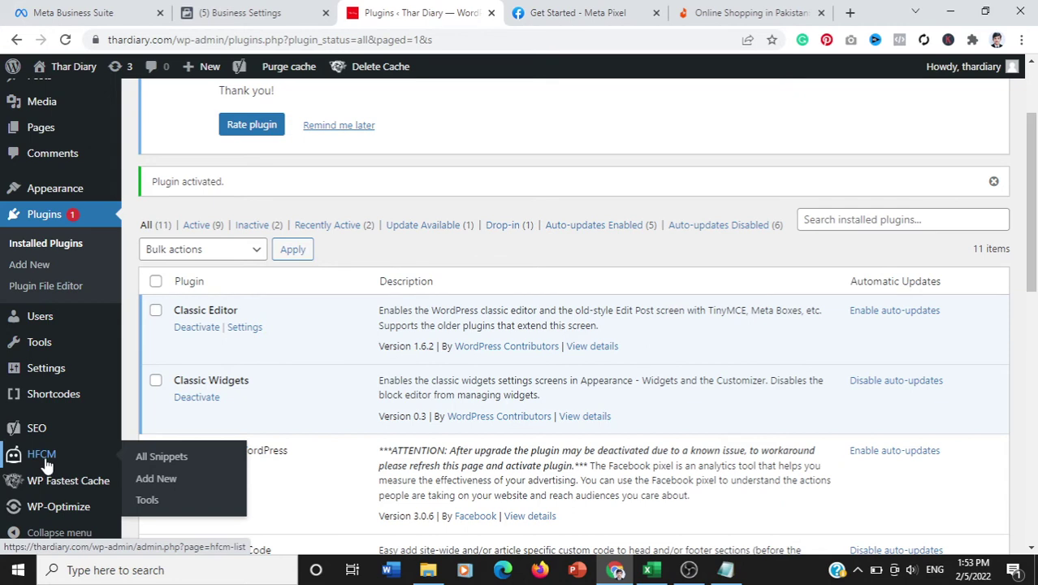
pyautogui.click(46, 462)
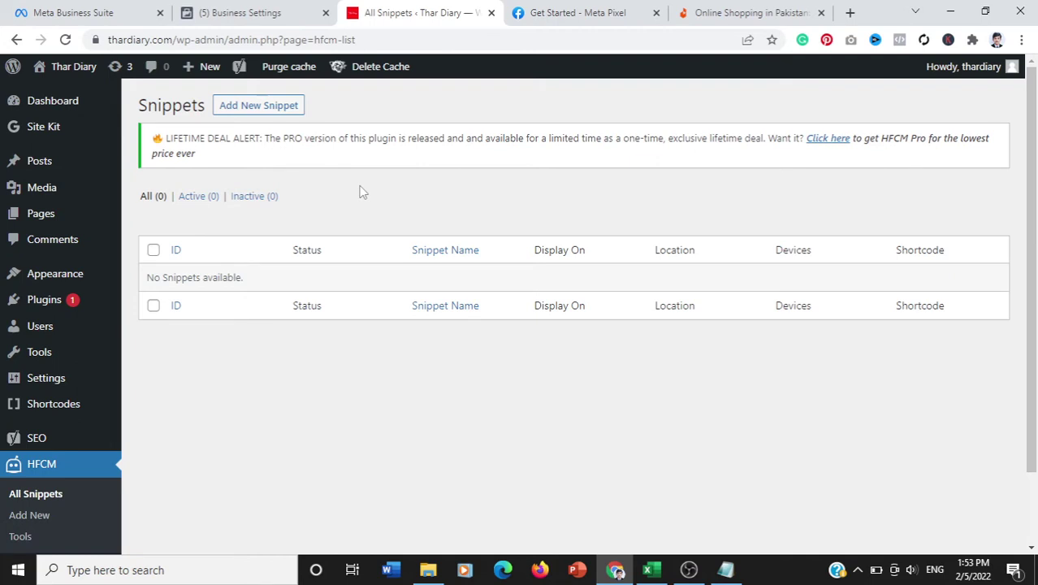
pyautogui.click(286, 108)
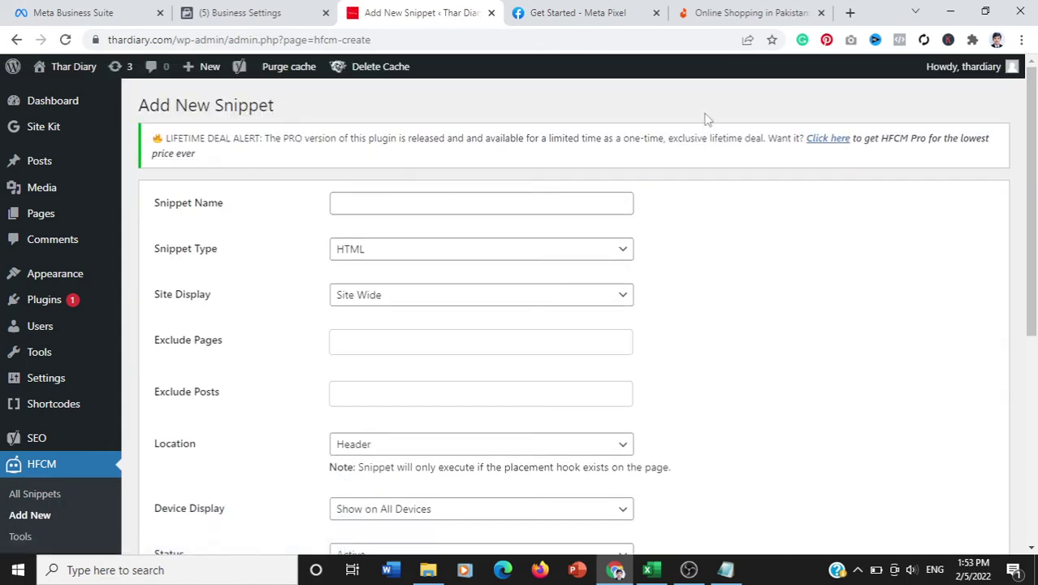
pyautogui.scroll(-1, 484, 176)
pyautogui.click(454, 180)
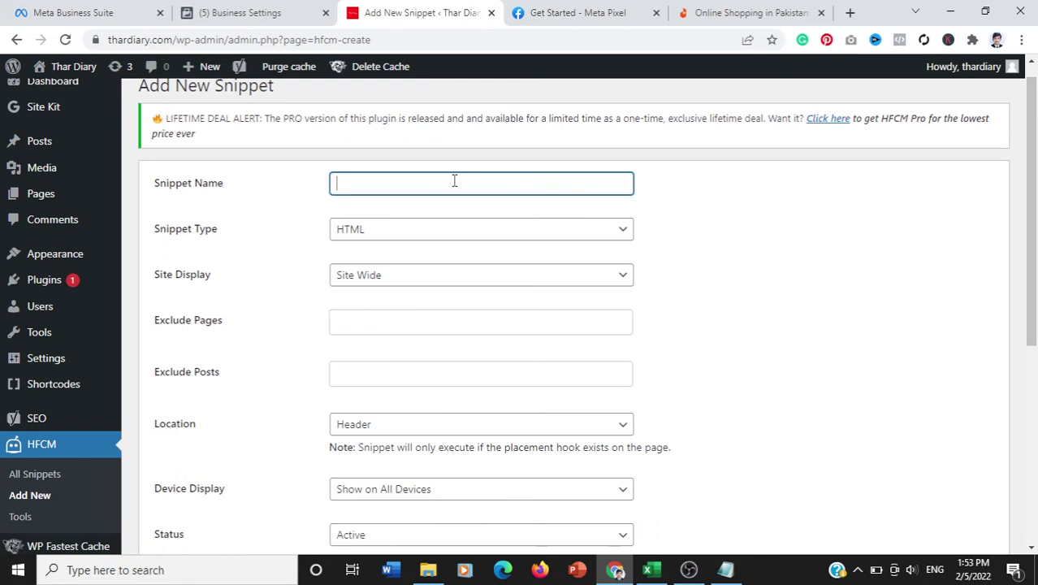
pyautogui.write('Facebook Pixel')
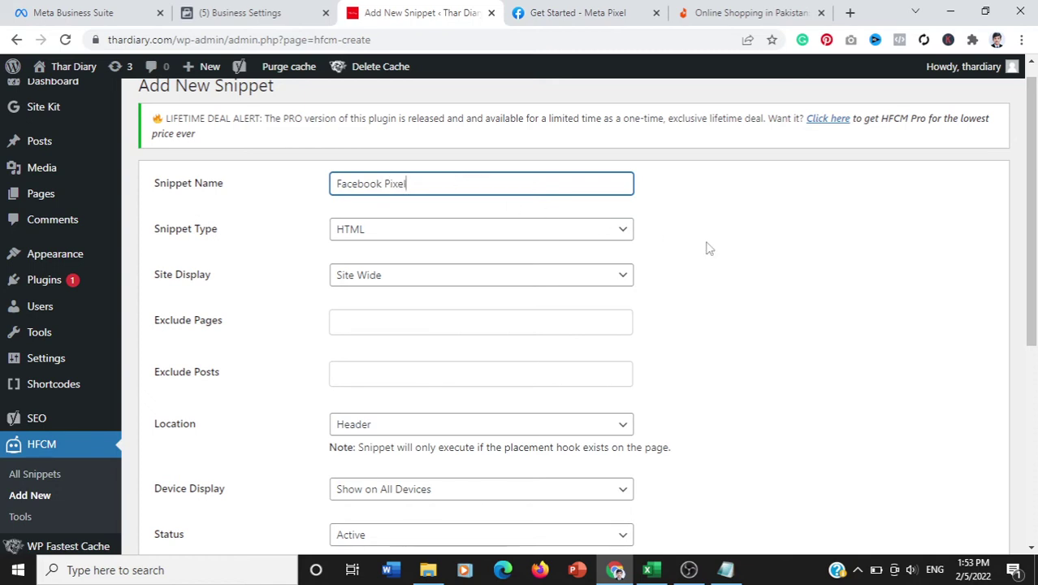
pyautogui.click(707, 248)
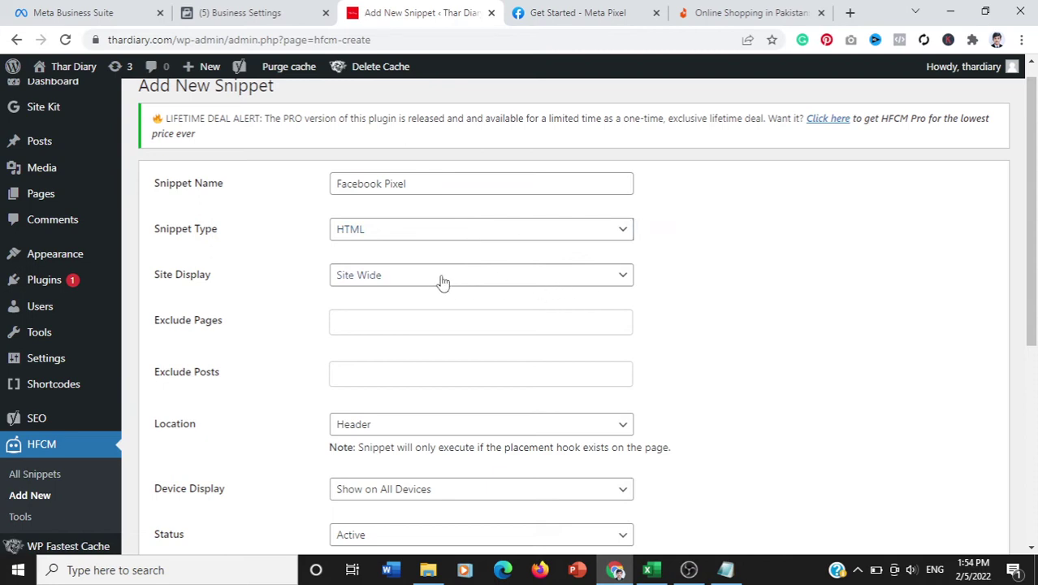
# - Choose Header as the snippet's location and place the cursor in the empty Snippet / Code editor
pyautogui.moveTo(1033, 204); pyautogui.dragTo(1035, 303)
pyautogui.click(484, 244)
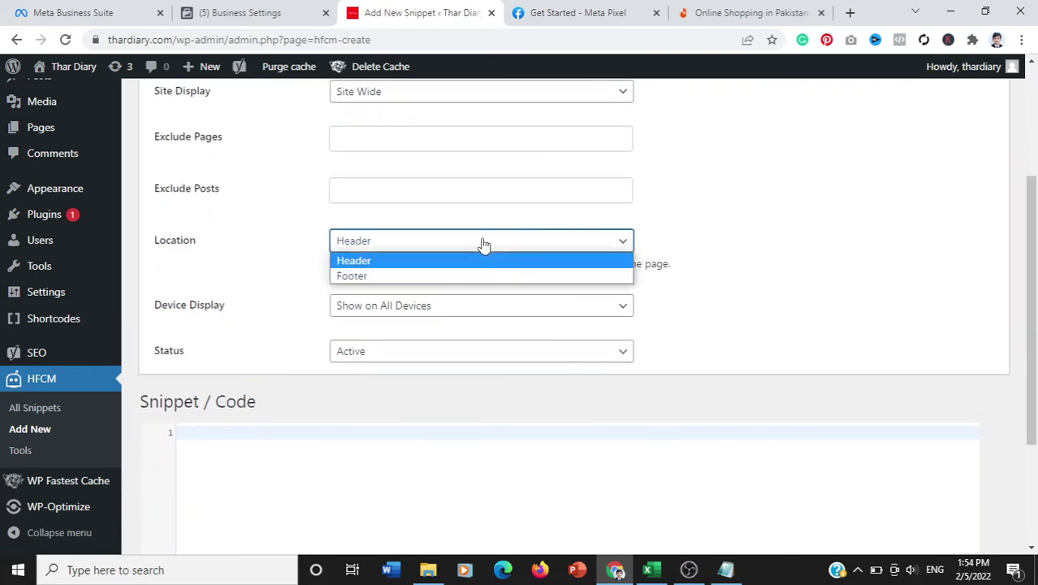
pyautogui.click(482, 243)
pyautogui.click(410, 246)
pyautogui.click(410, 248)
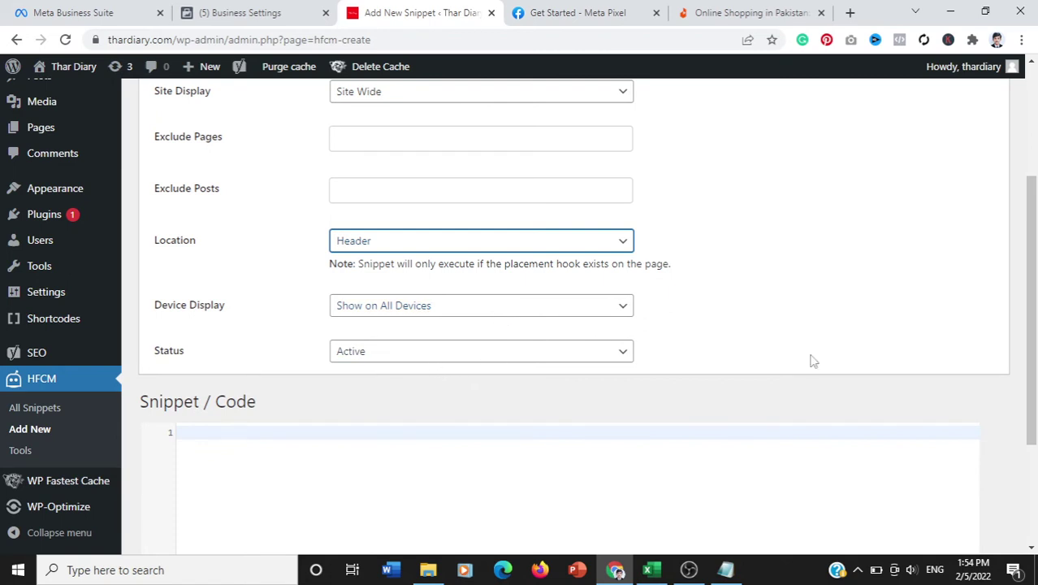
pyautogui.moveTo(1033, 325); pyautogui.dragTo(1034, 410)
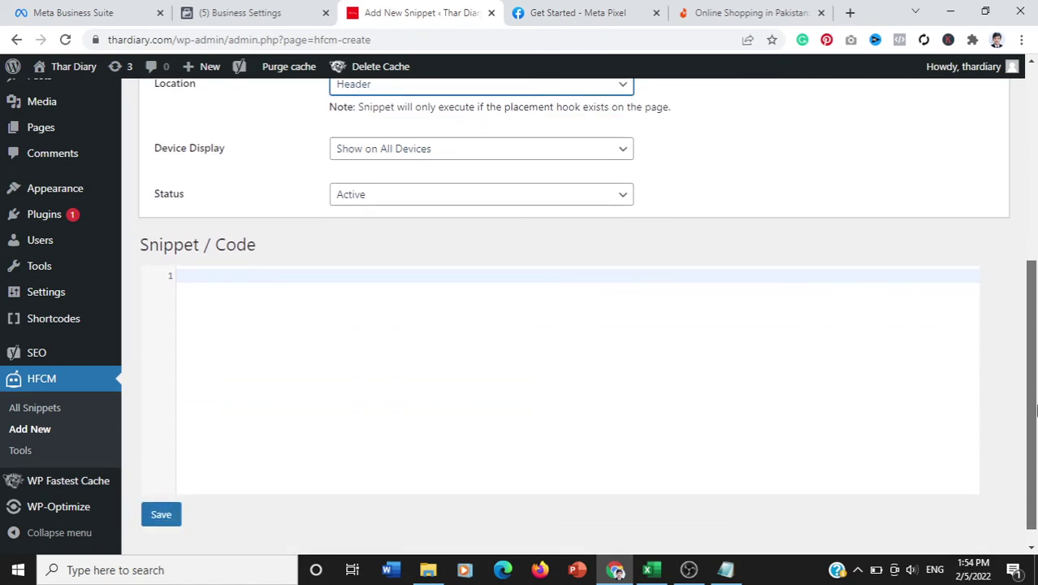
pyautogui.click(307, 281)
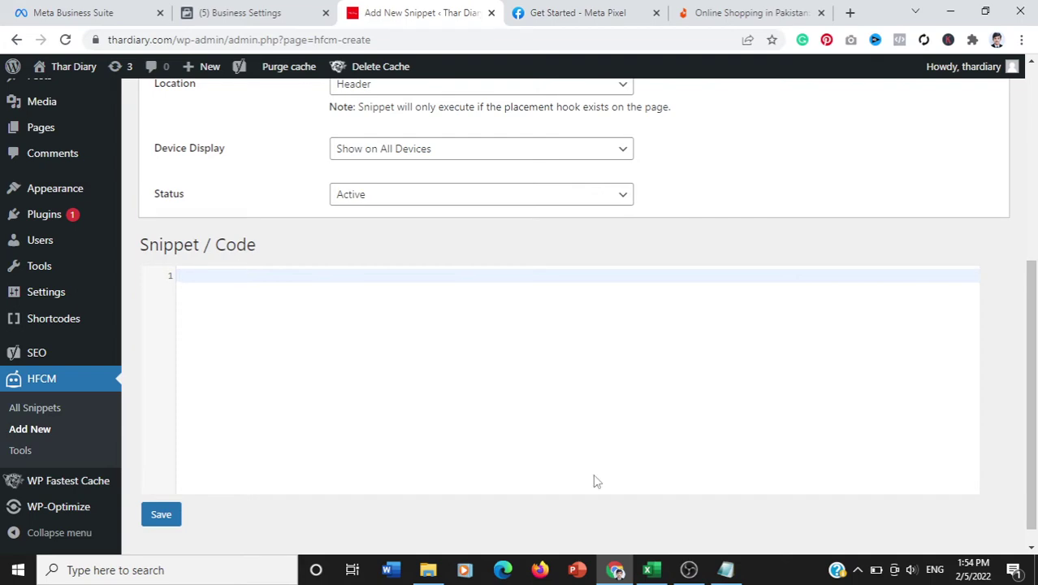
# - Switch to Notepad and delete the standalone pixel ID above the Facebook Pixel code
pyautogui.click(725, 570)
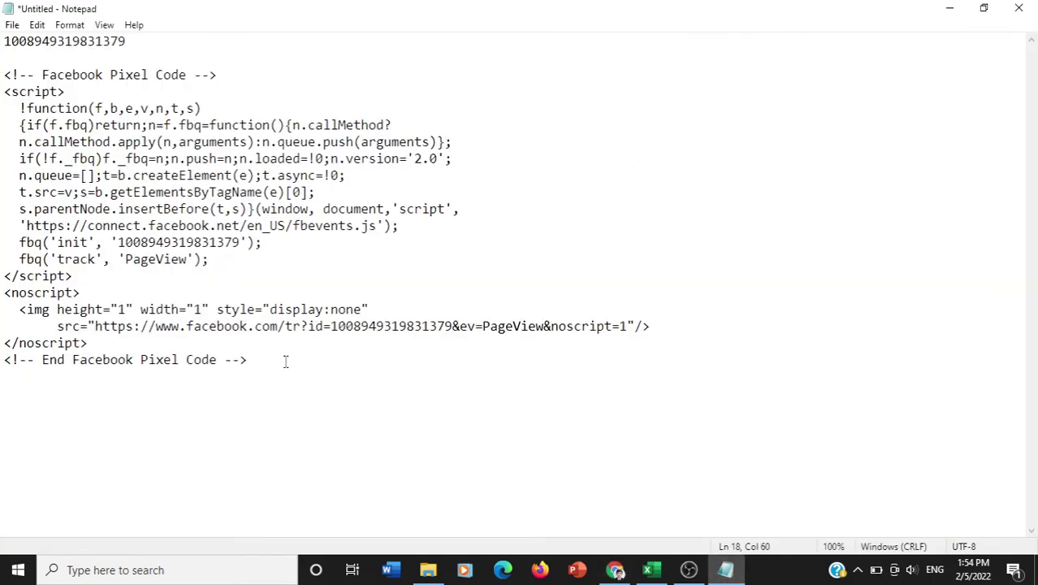
pyautogui.moveTo(246, 359); pyautogui.dragTo(5, 65)
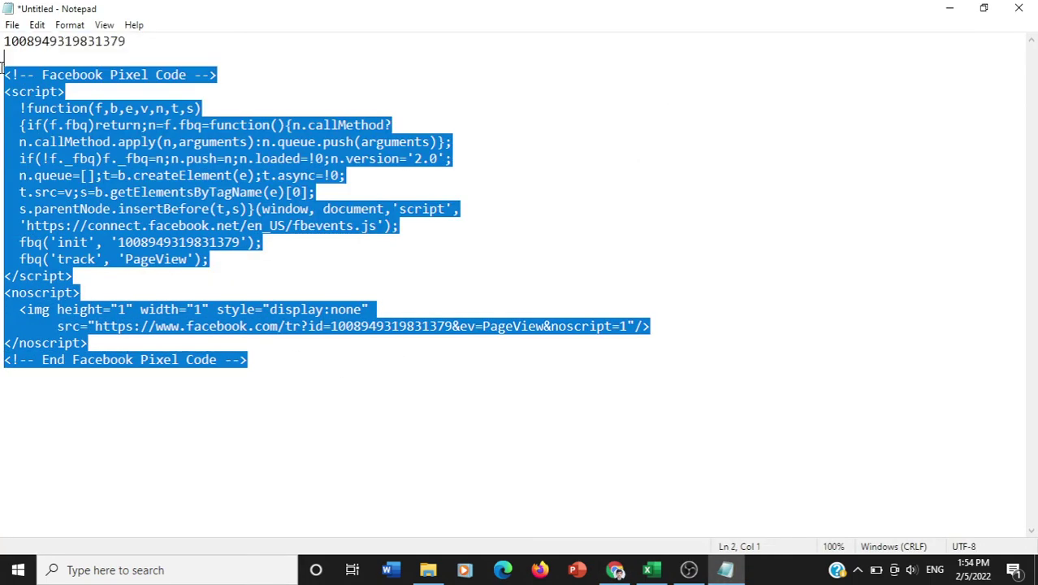
pyautogui.click(141, 44)
pyautogui.moveTo(141, 44); pyautogui.dragTo(2, 47)
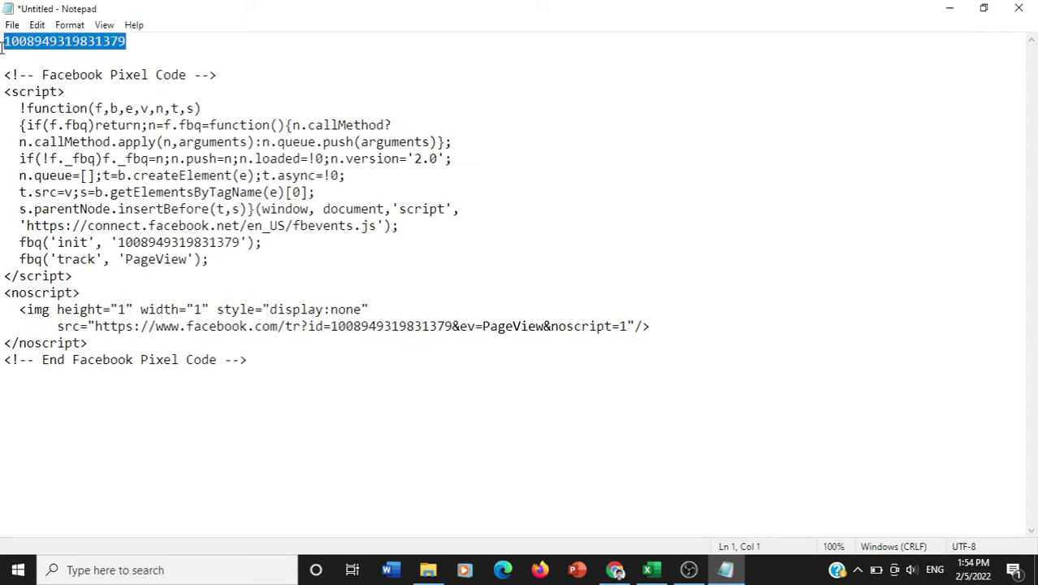
pyautogui.press('Delete')
pyautogui.press('Delete')
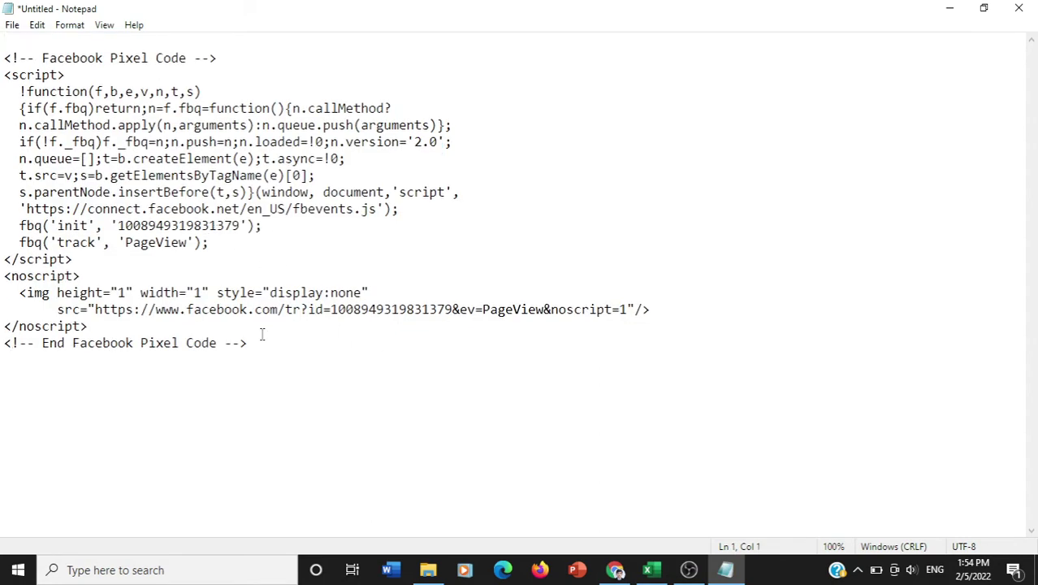
# - Copy the complete Facebook Pixel code from Notepad into the snippet's code editor in WordPress and save the snippet
pyautogui.moveTo(262, 343); pyautogui.dragTo(3, 62)
pyautogui.hotkey('ctrl', 'c')
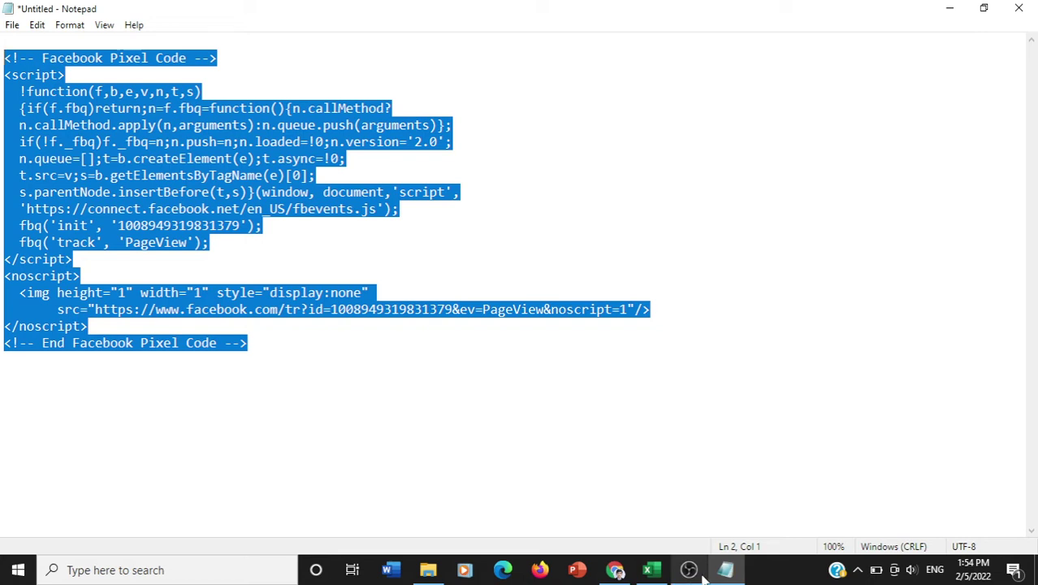
pyautogui.click(615, 571)
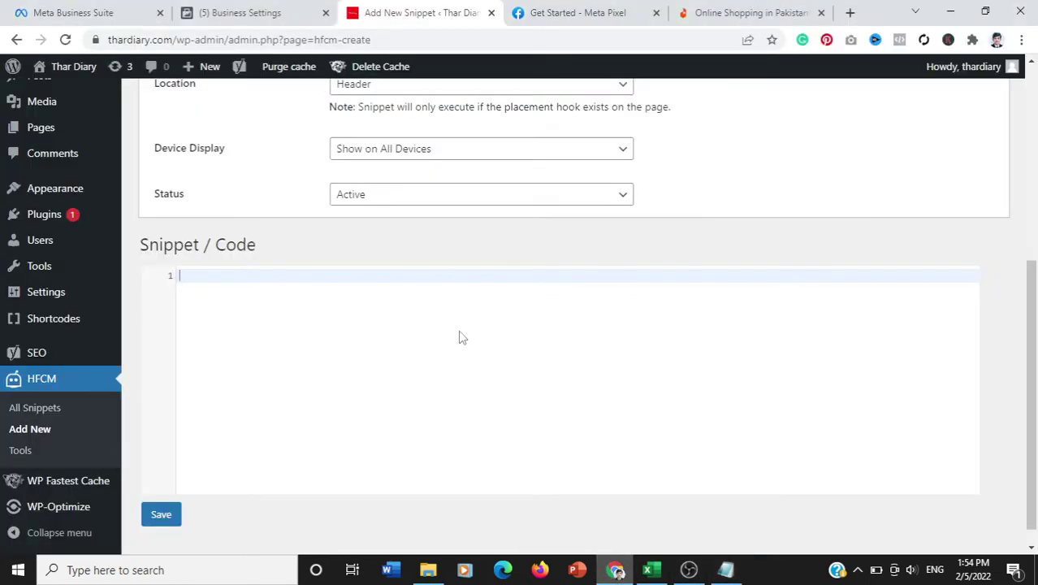
pyautogui.hotkey('ctrl', 'v')
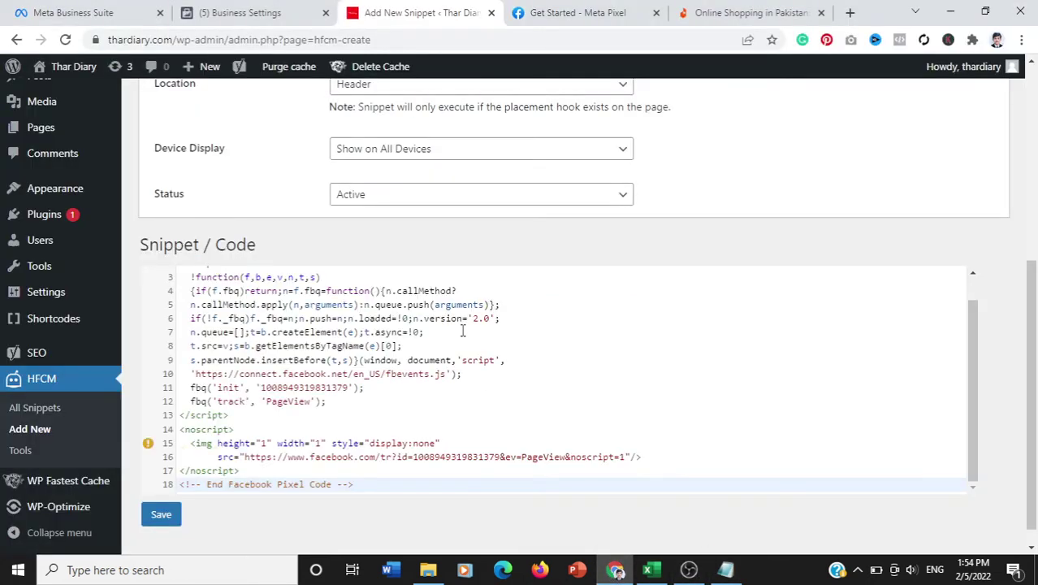
pyautogui.scroll(-1, 481, 376)
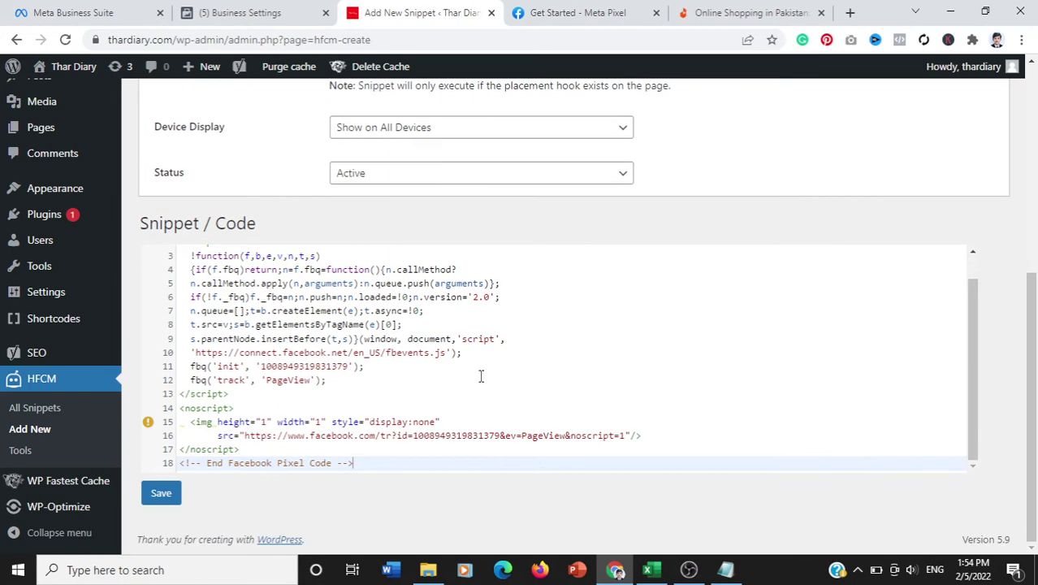
pyautogui.click(154, 497)
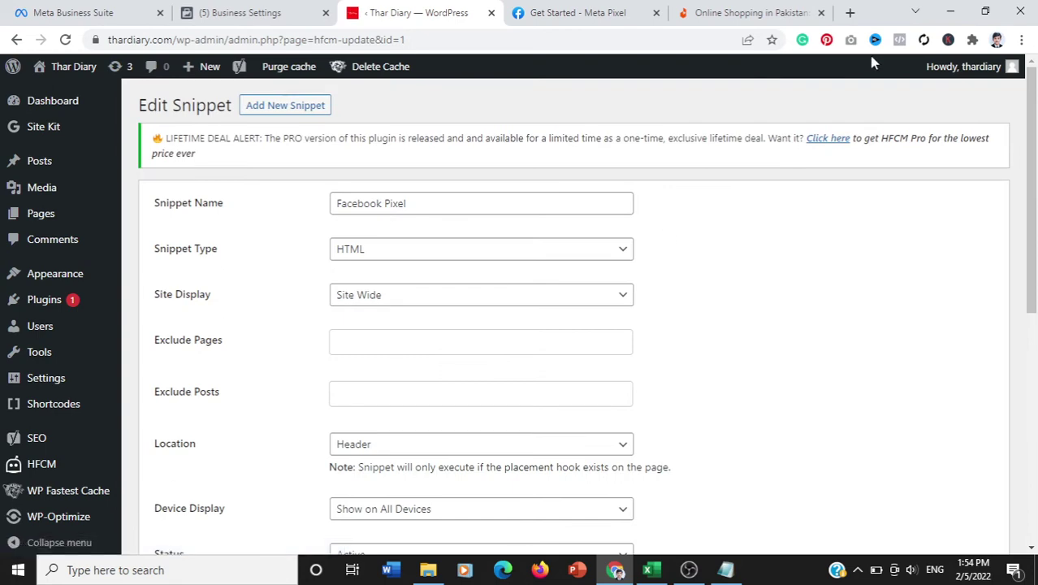
# - Update the saved Facebook Pixel snippet and open the list of all HFCM snippets
pyautogui.moveTo(1029, 158); pyautogui.dragTo(1033, 386)
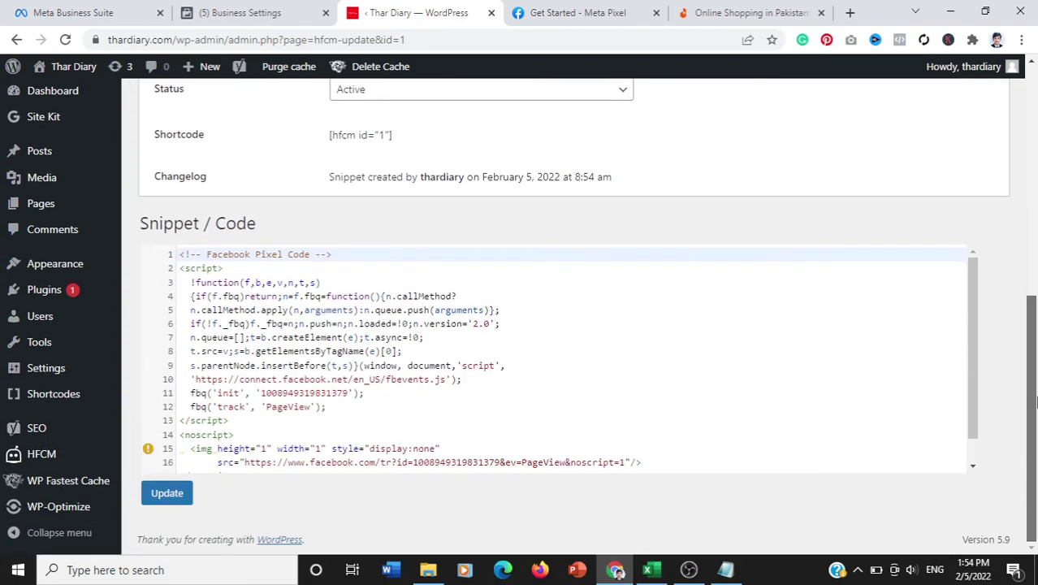
pyautogui.click(172, 493)
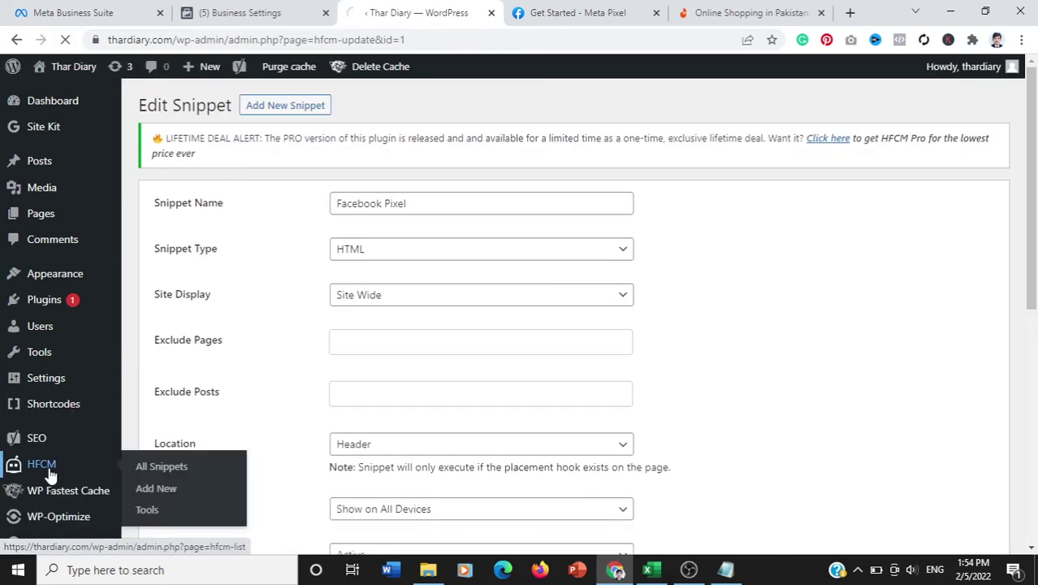
pyautogui.click(48, 465)
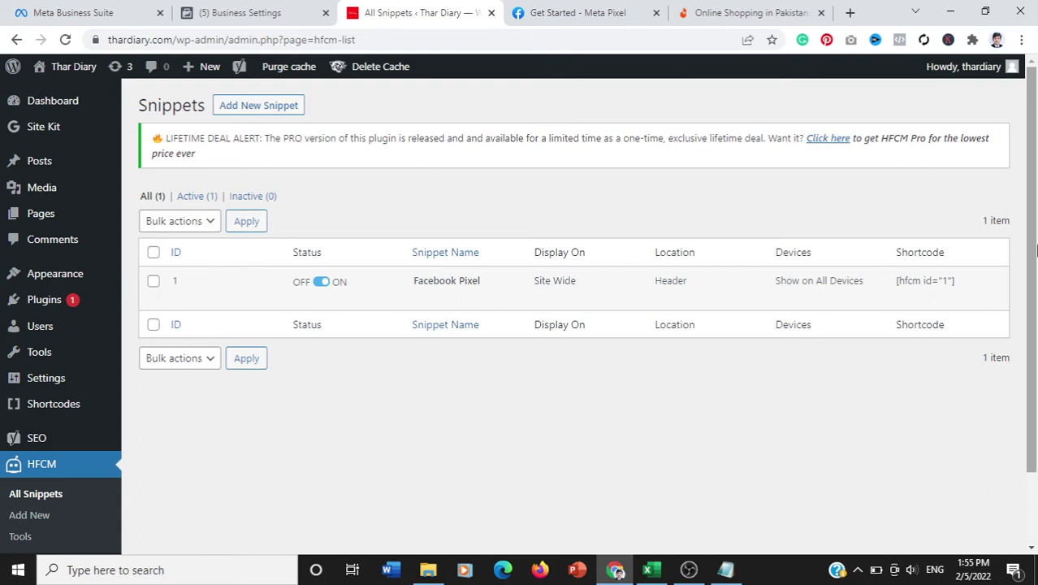
# - Open the thardiary.com home page in a new browser tab
pyautogui.click(847, 13)
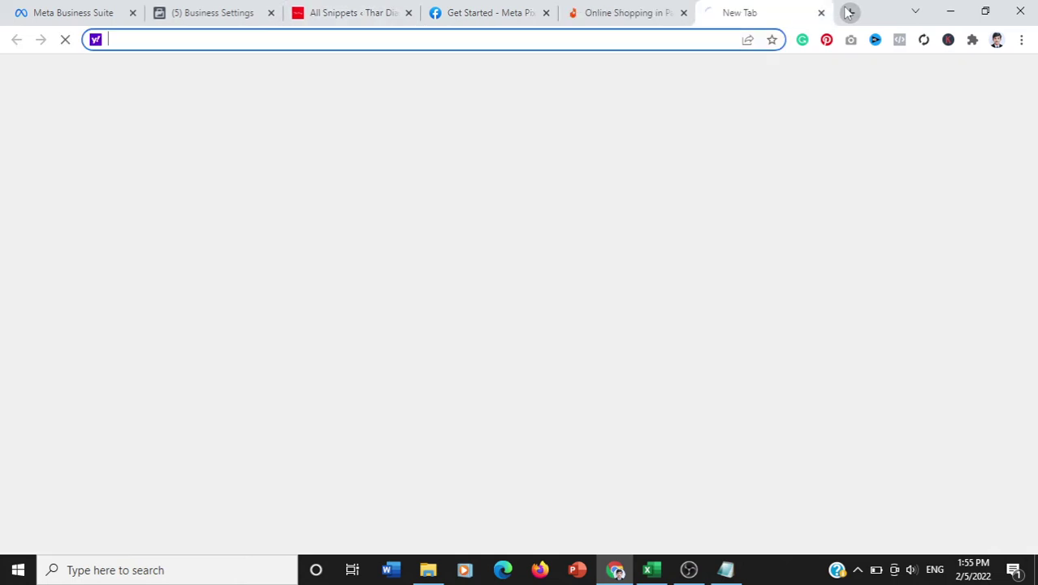
pyautogui.write('thar')
pyautogui.press('Return')
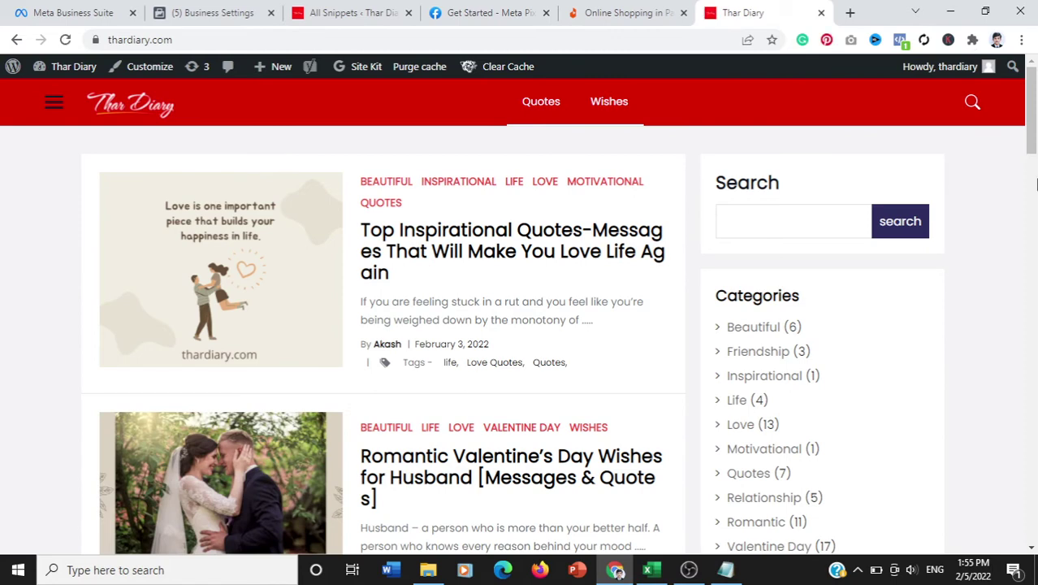
# - Check the pixel detected on the thardiary.com home page with the Facebook Pixel Helper extension
pyautogui.click(900, 41)
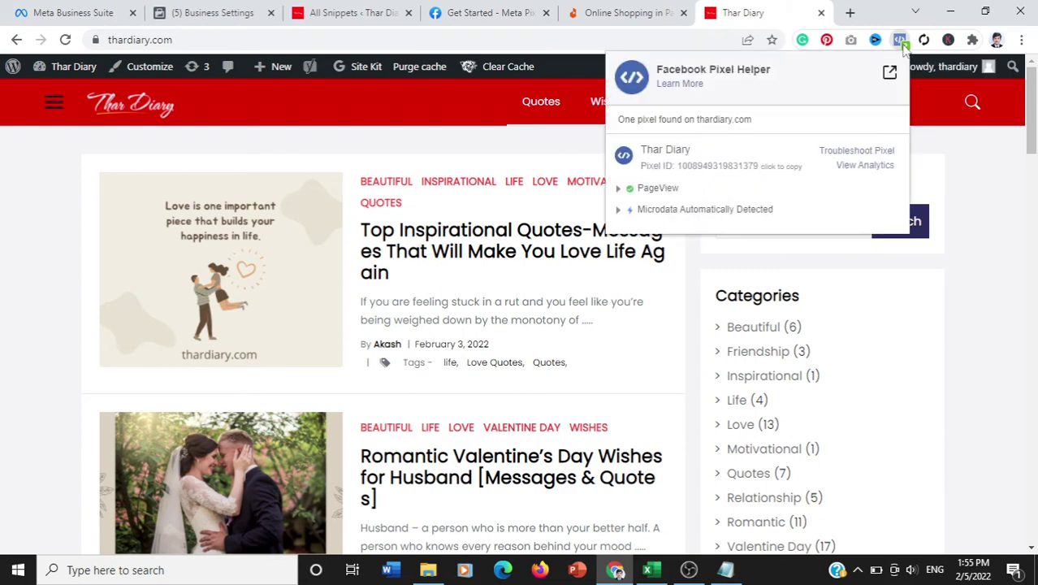
pyautogui.click(976, 159)
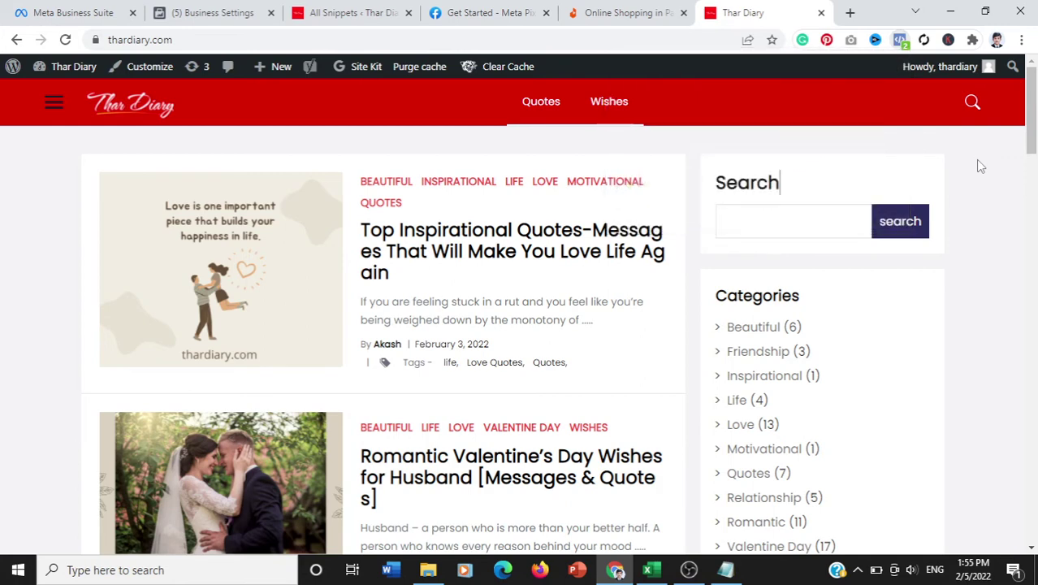
pyautogui.click(900, 41)
# - Open google.com in a new browser tab
pyautogui.click(848, 13)
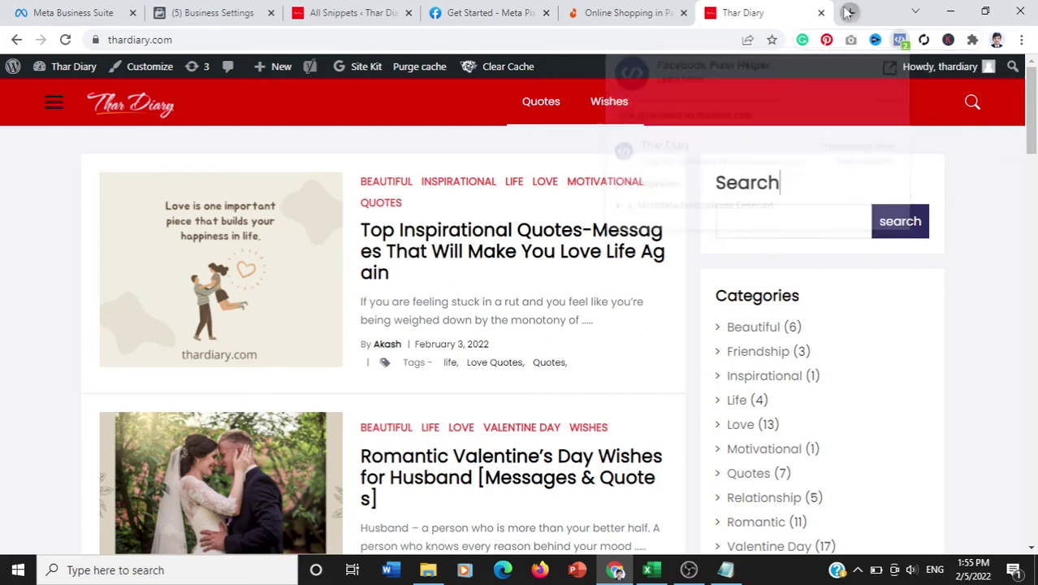
pyautogui.write('google.com')
pyautogui.press('Return')
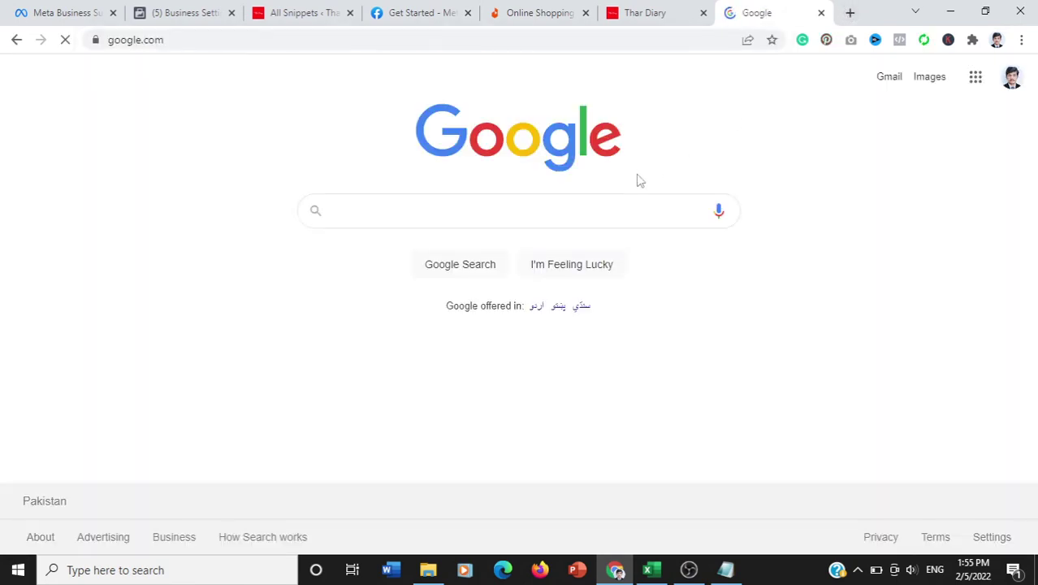
pyautogui.write('goog')
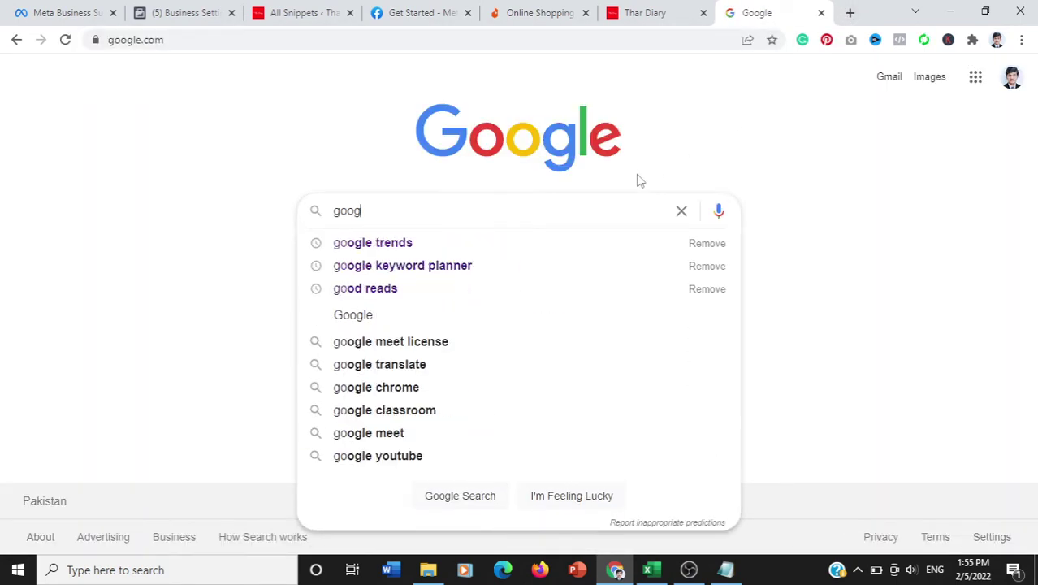
pyautogui.write('le chrome')
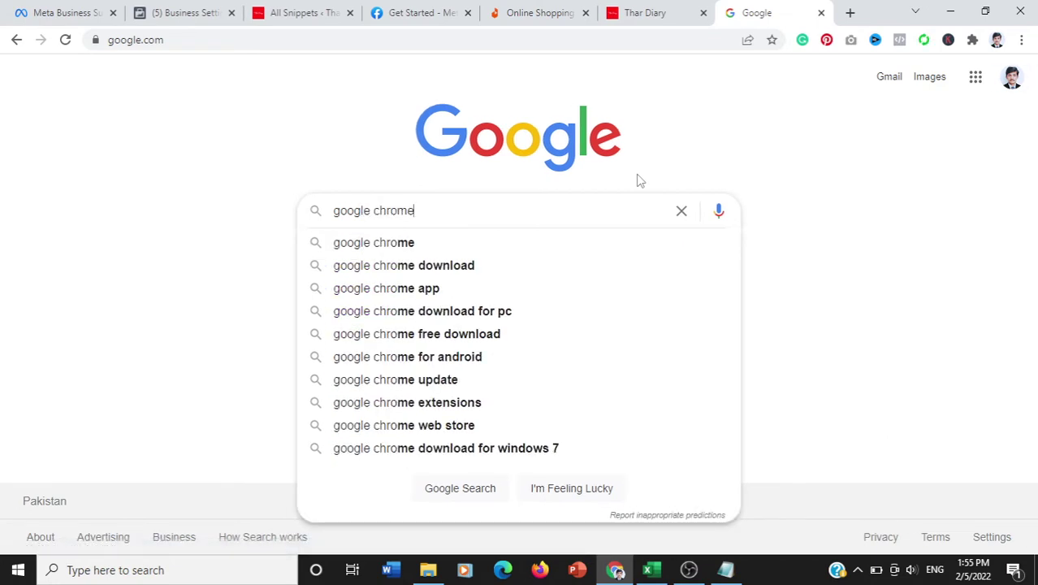
pyautogui.press('Return')
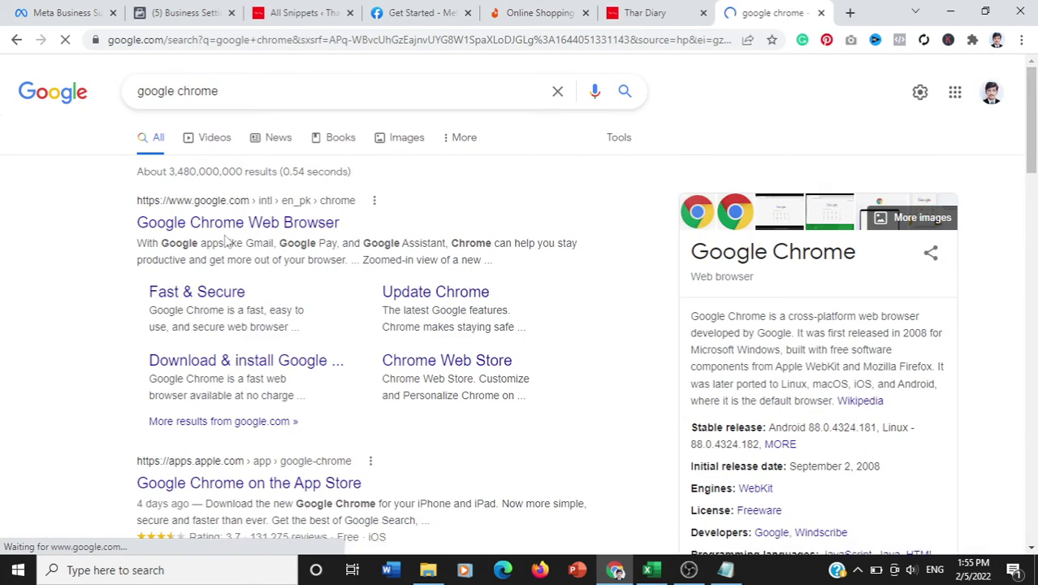
pyautogui.moveTo(243, 95); pyautogui.dragTo(44, 95)
pyautogui.press('BackSpace')
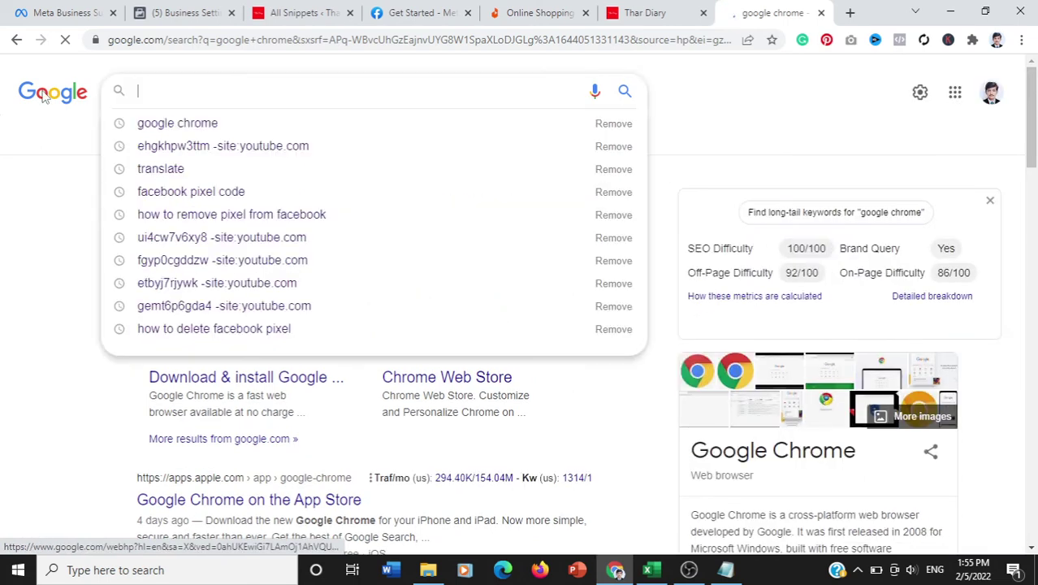
# - Search Google for "facebook pixel helper"
pyautogui.write('faceboo')
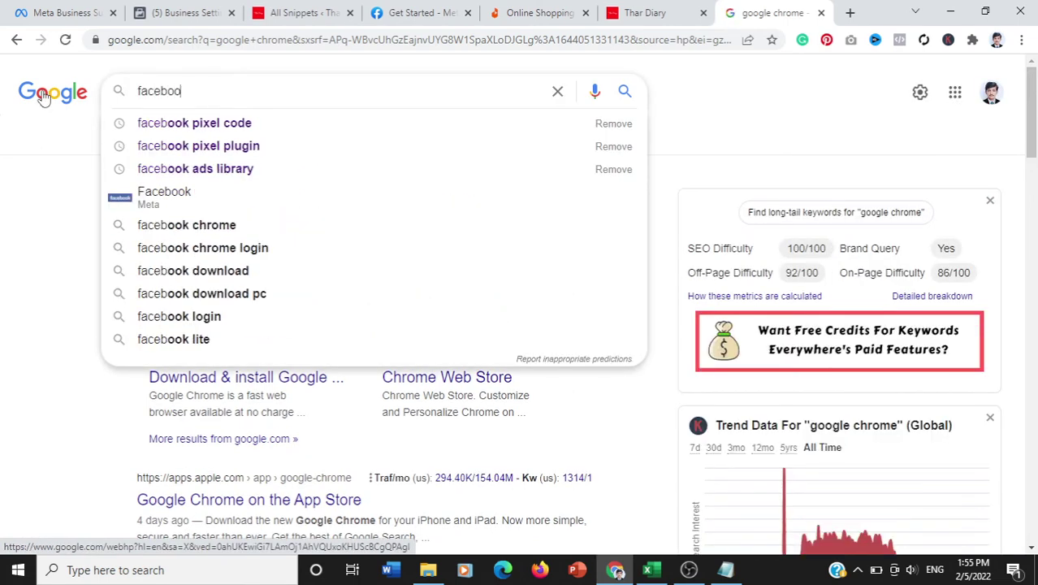
pyautogui.write('k pi')
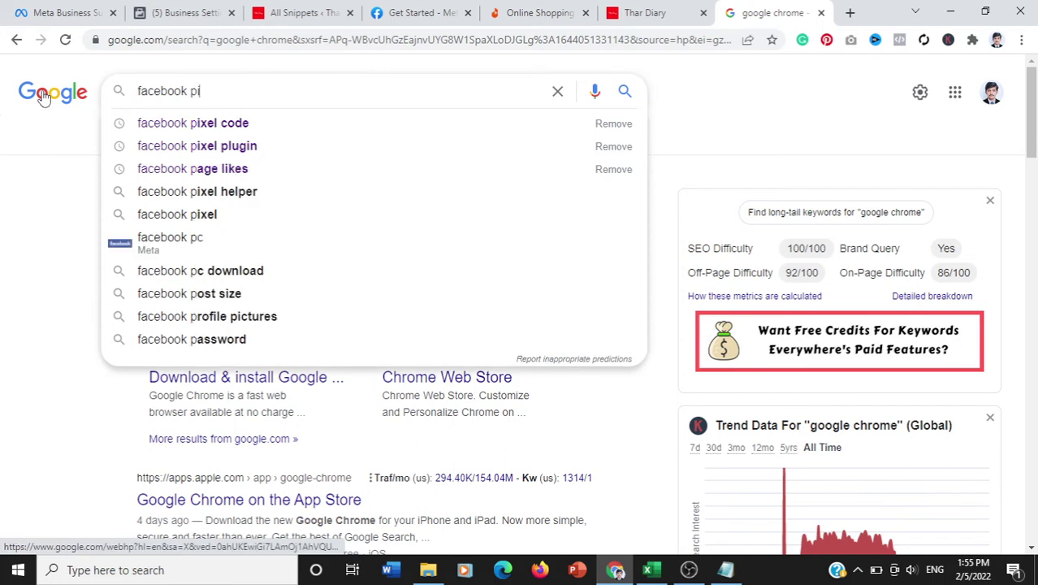
pyautogui.write('xel hel')
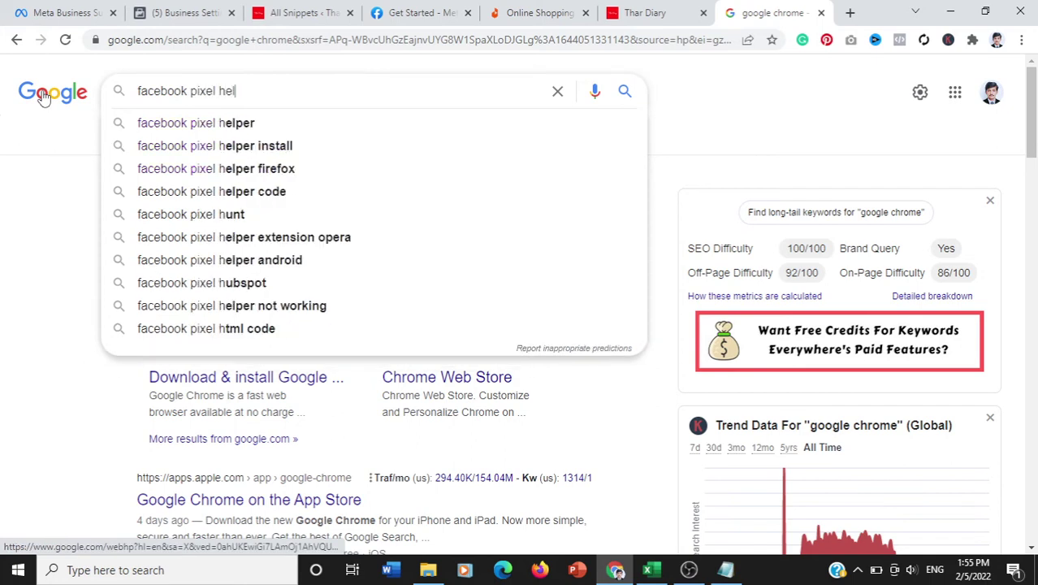
pyautogui.write('per')
pyautogui.press('Return')
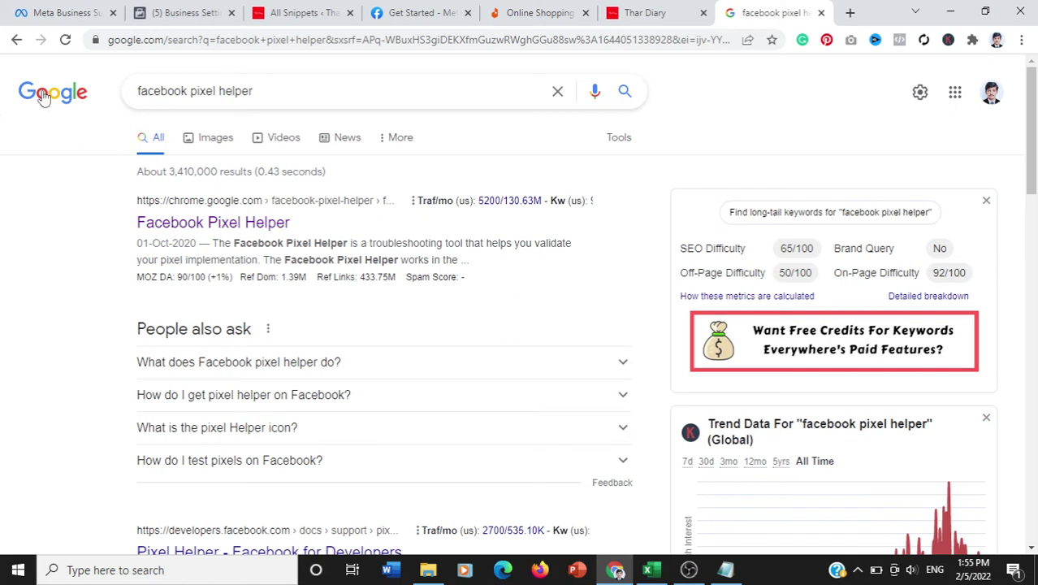
# - Open the Facebook Pixel Helper extension's Chrome Web Store page from the search results and look over its overview
pyautogui.click(182, 224)
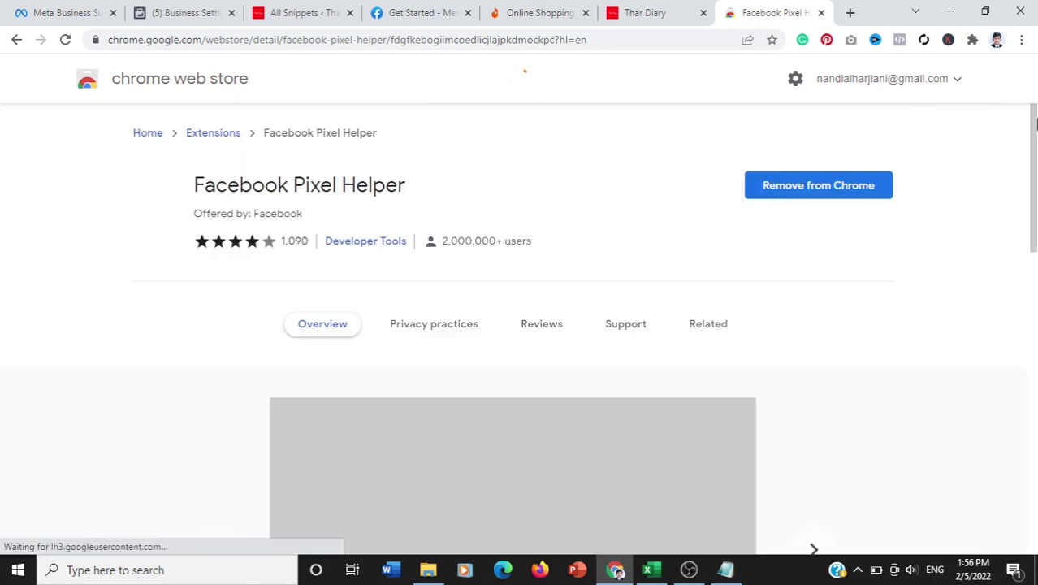
pyautogui.scroll(-1, 1035, 154)
pyautogui.scroll(1, 535, 148)
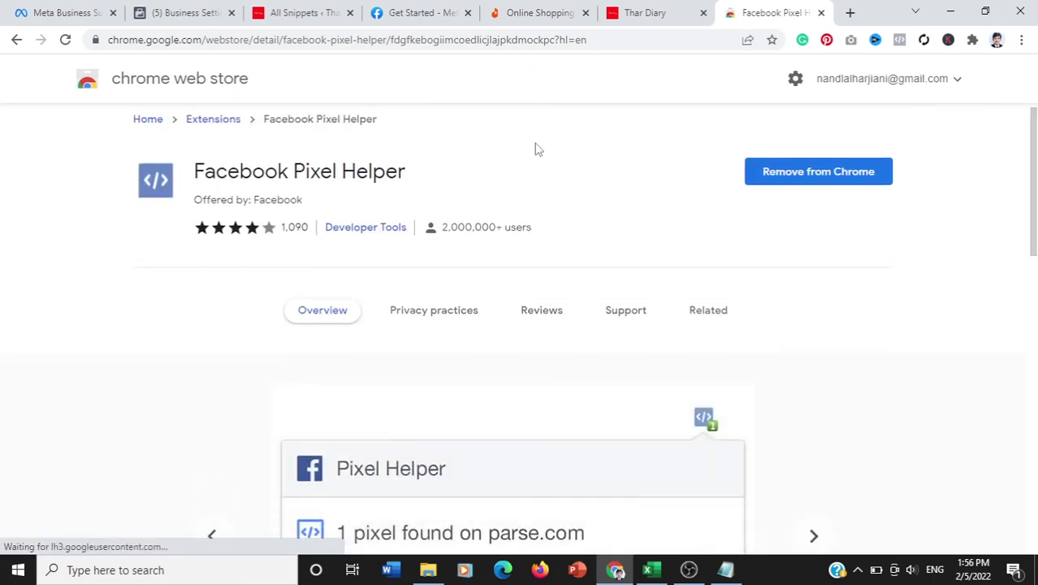